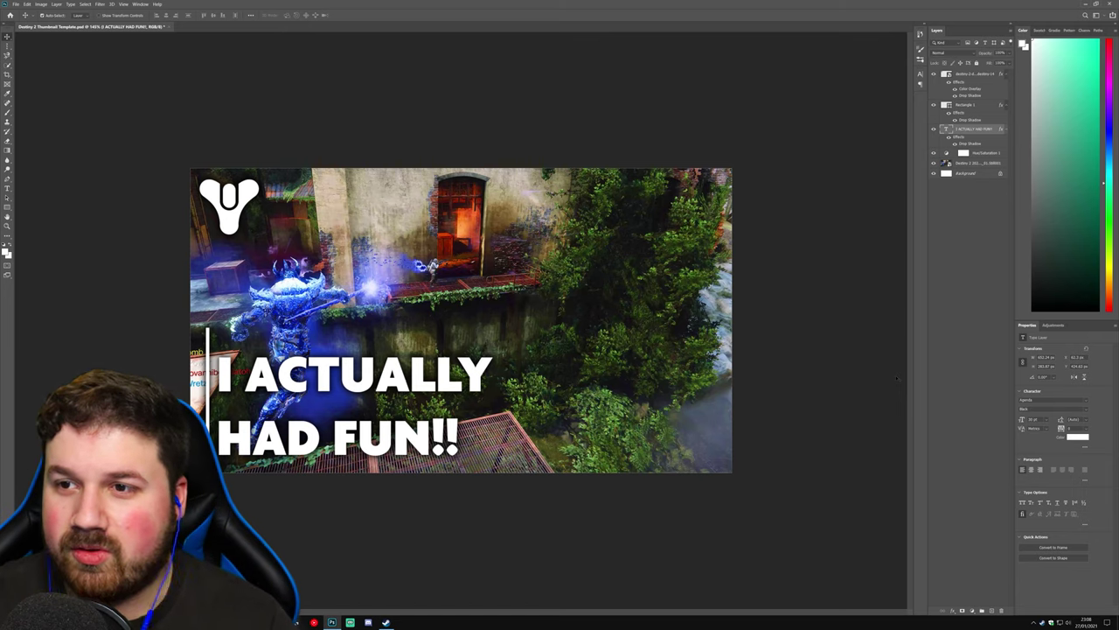
Step: Place the green-screen portrait photo 20210127_191927 at the centre of the thumbnail, above the headline text layer
drag(1118, 371, 604, 349)
key(Return)
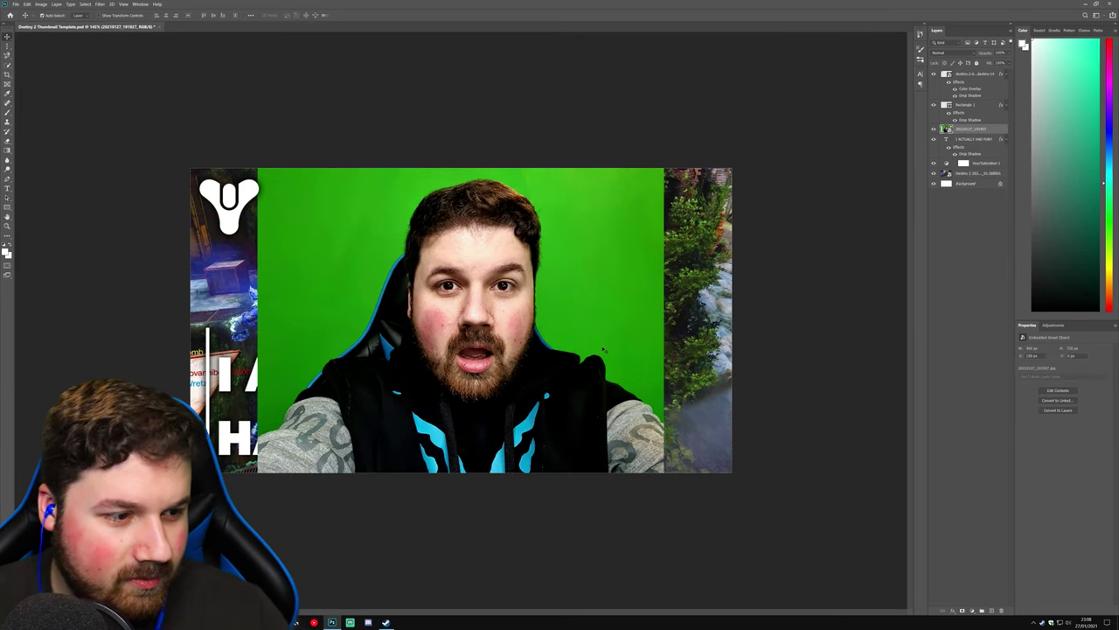
mouse_move(543, 326)
mouse_down()
mouse_move(706, 326)
mouse_move(564, 326)
mouse_up()
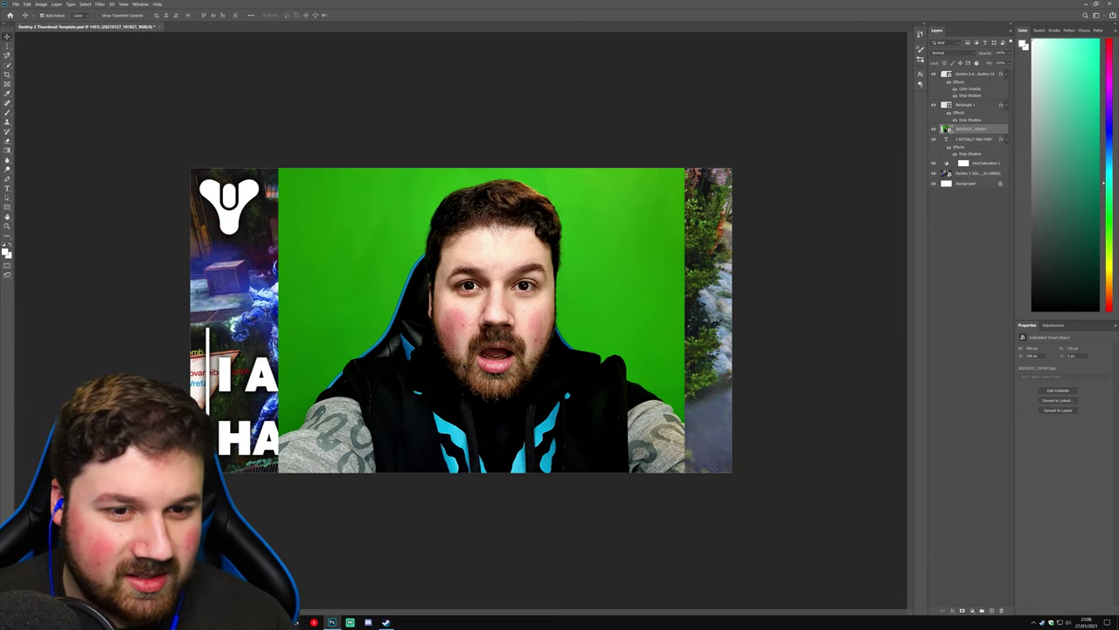
mouse_move(564, 326)
mouse_down()
mouse_move(475, 326)
mouse_move(545, 326)
mouse_up()
click(885, 239)
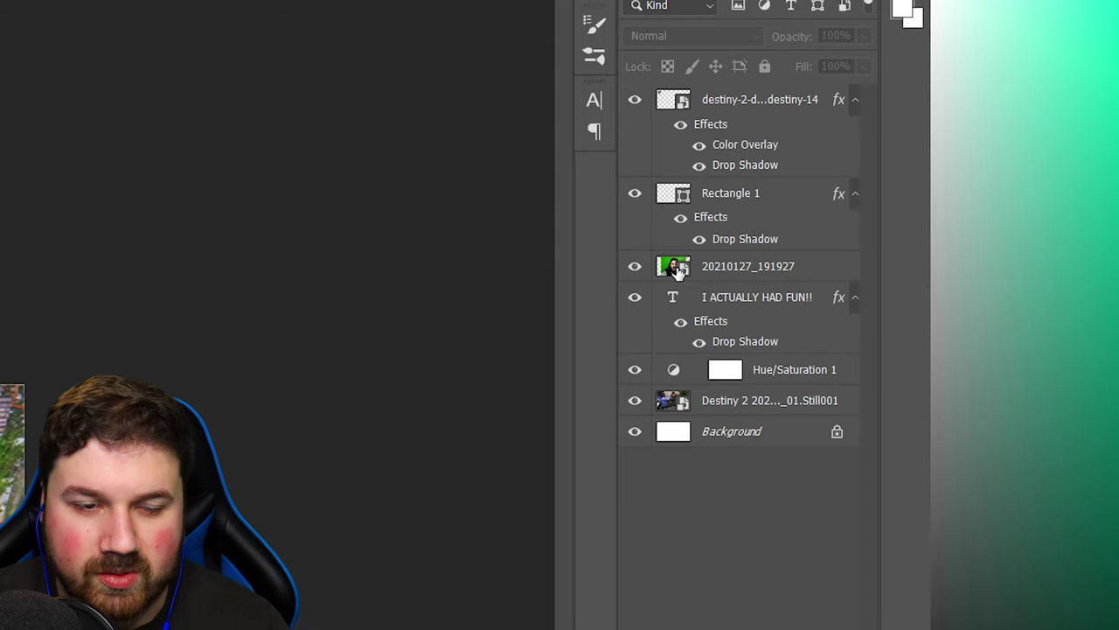
Step: Open the contents of the 20210127_191927 smart object for editing as its own document
double_click(678, 266)
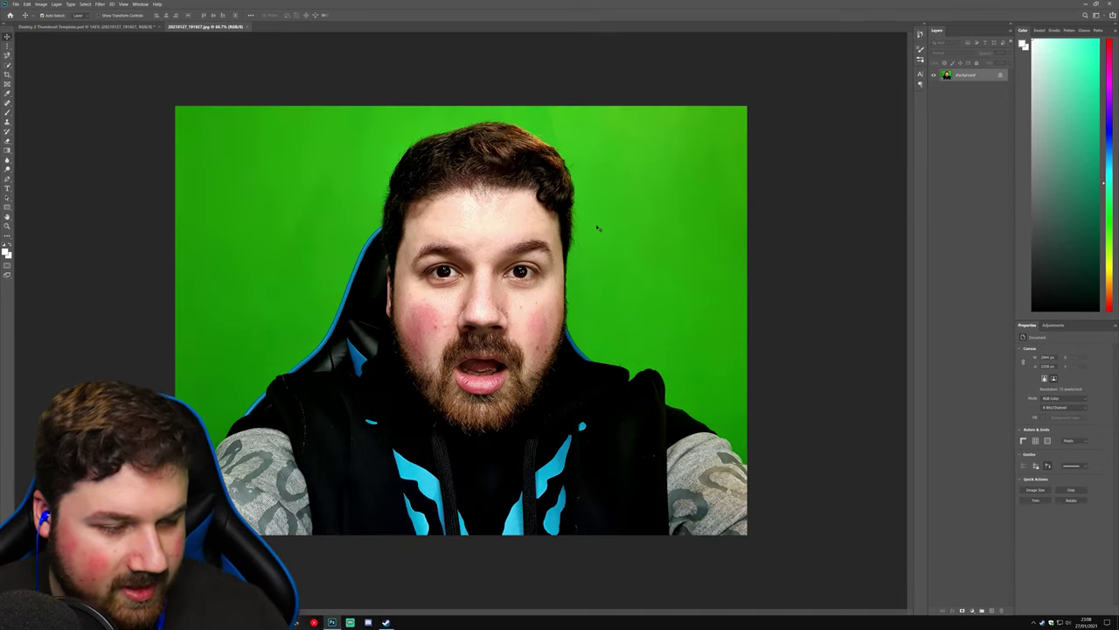
scroll(598, 228, down, 4)
scroll(599, 227, up, 2)
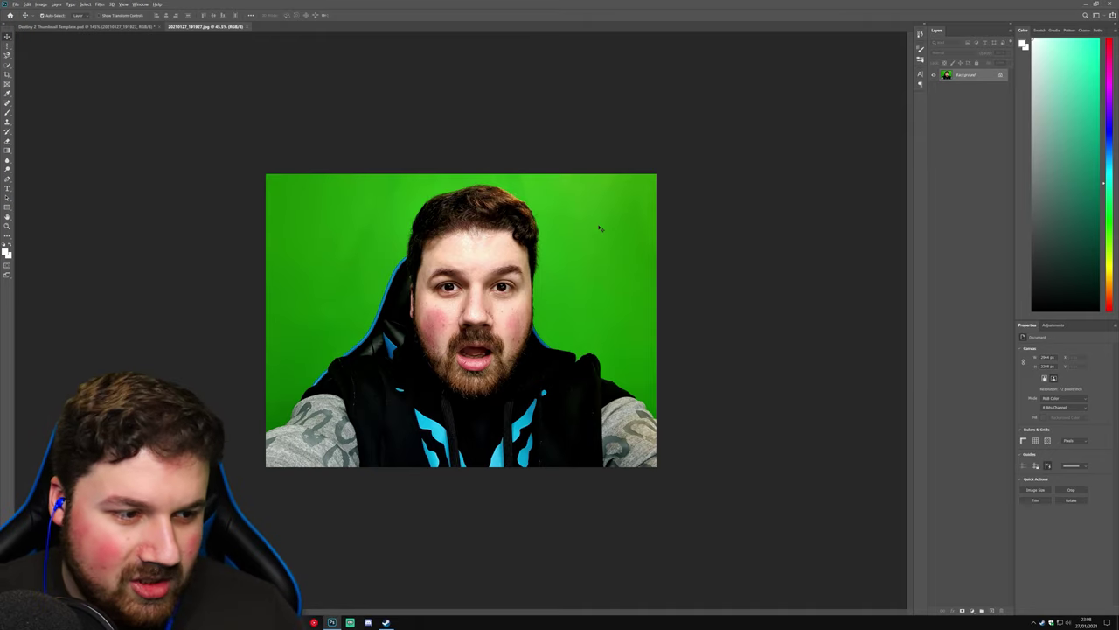
scroll(600, 229, down, 1)
scroll(600, 228, up, 5)
scroll(600, 229, down, 3)
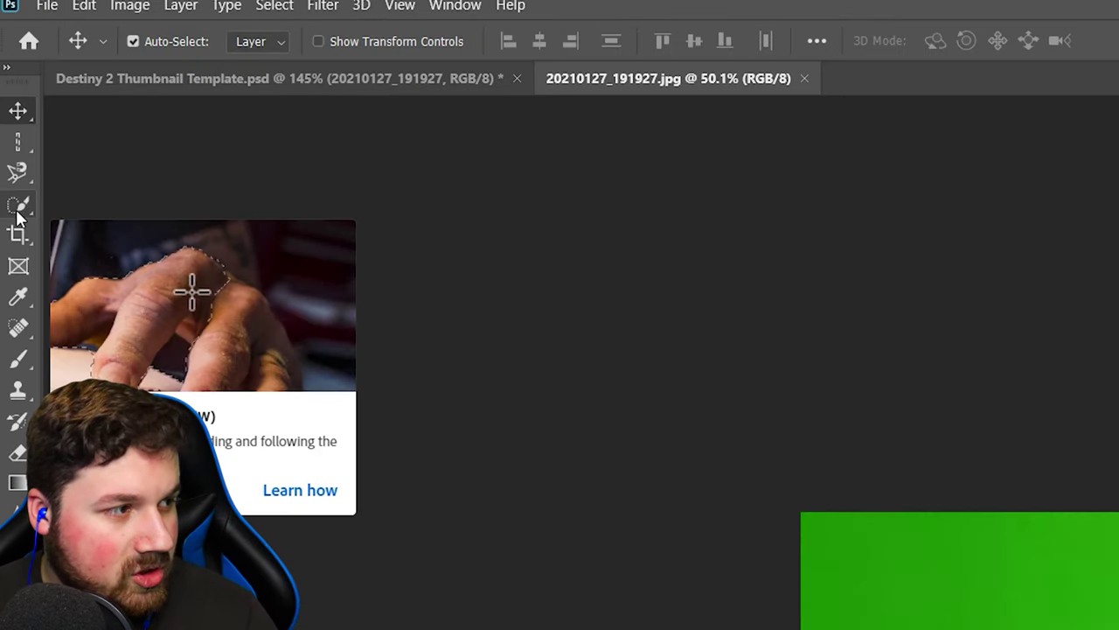
Step: Select the green backdrop with the Quick Selection tool and extend the selection over the gaming chair left of the face
click(19, 204)
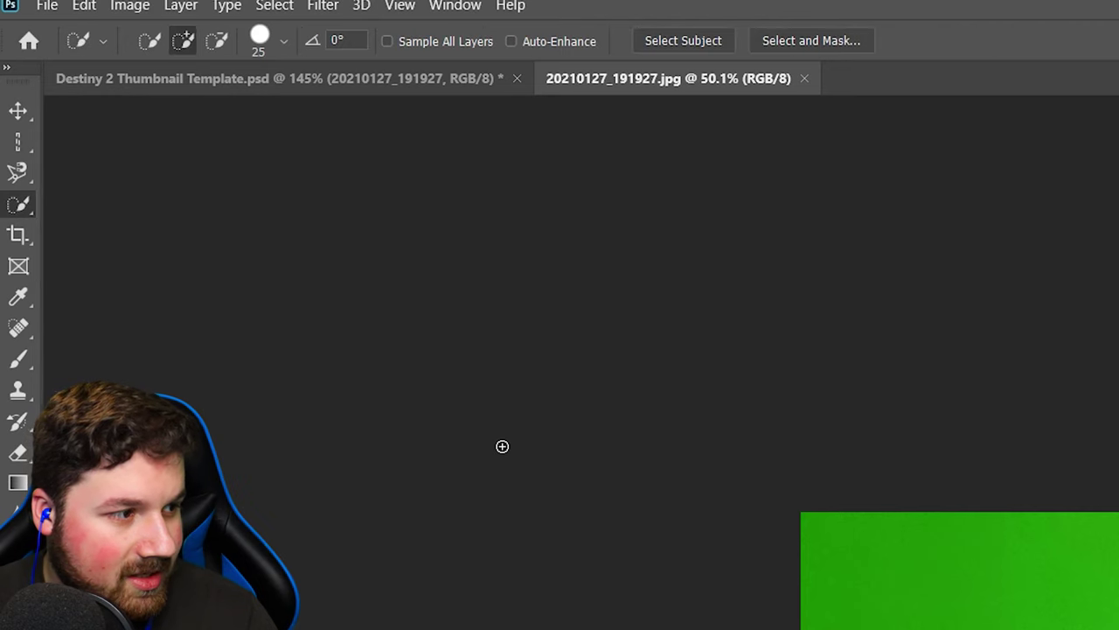
drag(276, 330, 276, 420)
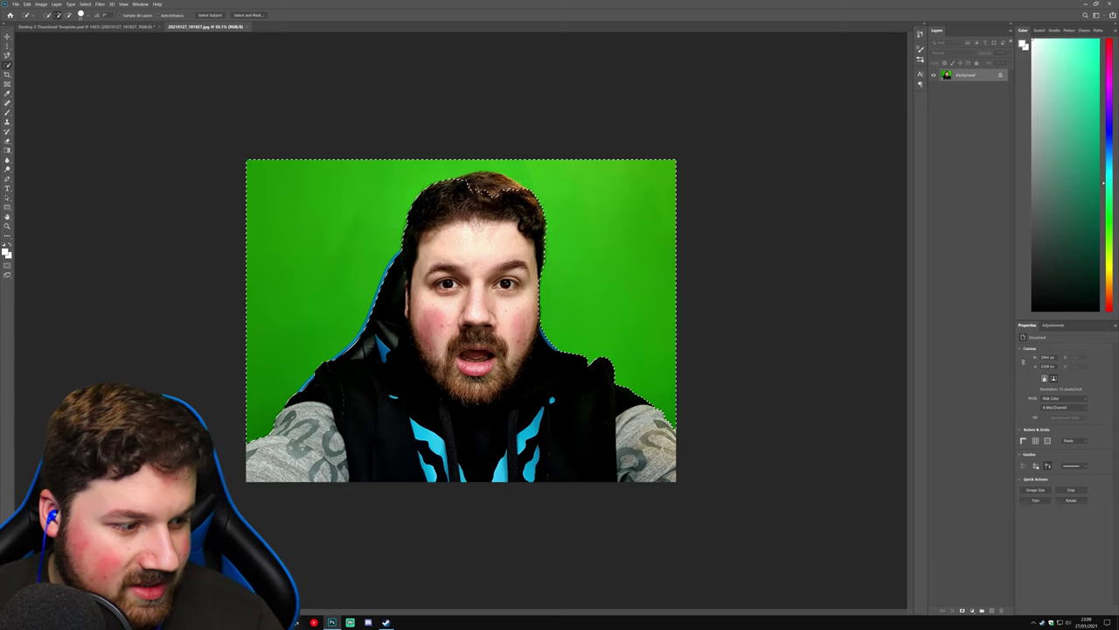
scroll(256, 439, up, 5)
drag(256, 439, 567, 379)
drag(500, 377, 508, 288)
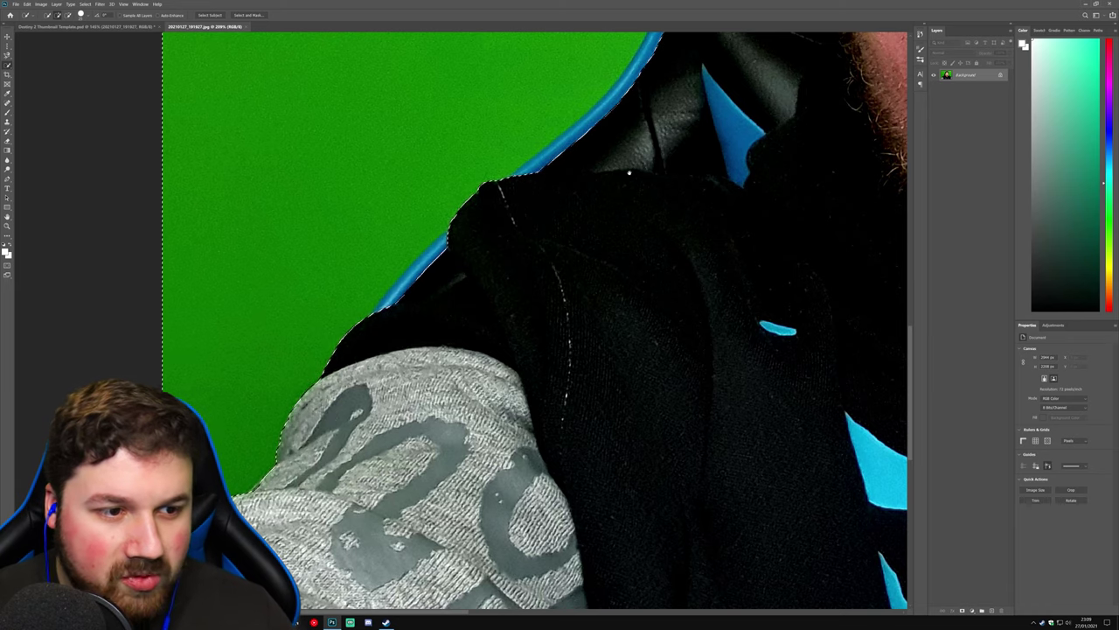
mouse_move(599, 191)
mouse_down()
mouse_move(524, 289)
mouse_move(513, 330)
mouse_move(500, 322)
mouse_move(534, 319)
mouse_move(442, 340)
mouse_move(565, 317)
mouse_move(610, 354)
mouse_move(642, 168)
mouse_up()
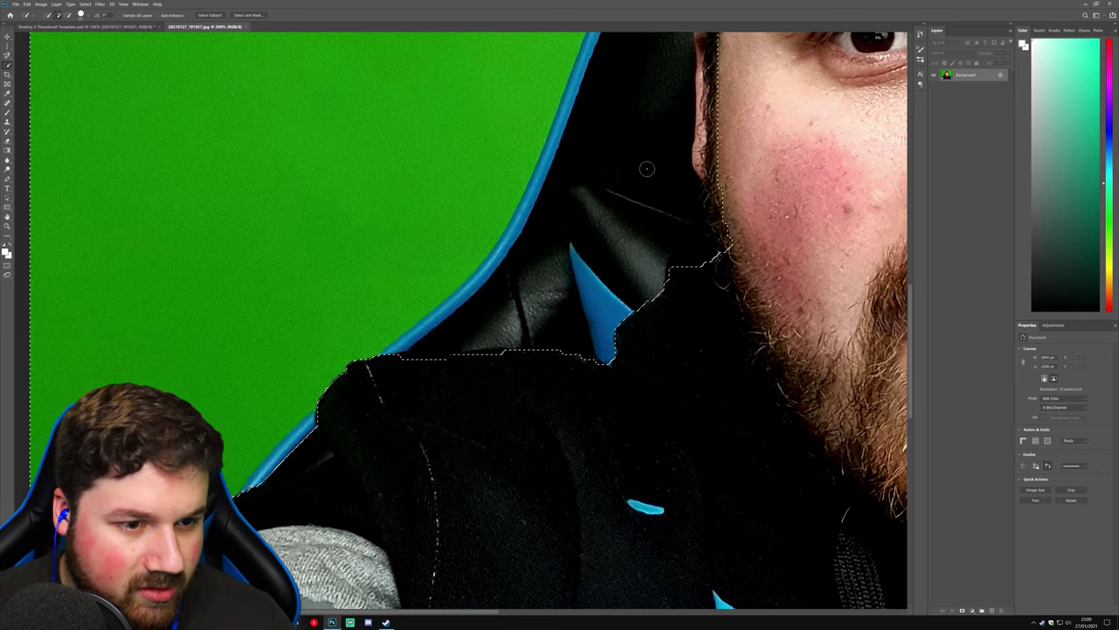
drag(607, 117, 656, 311)
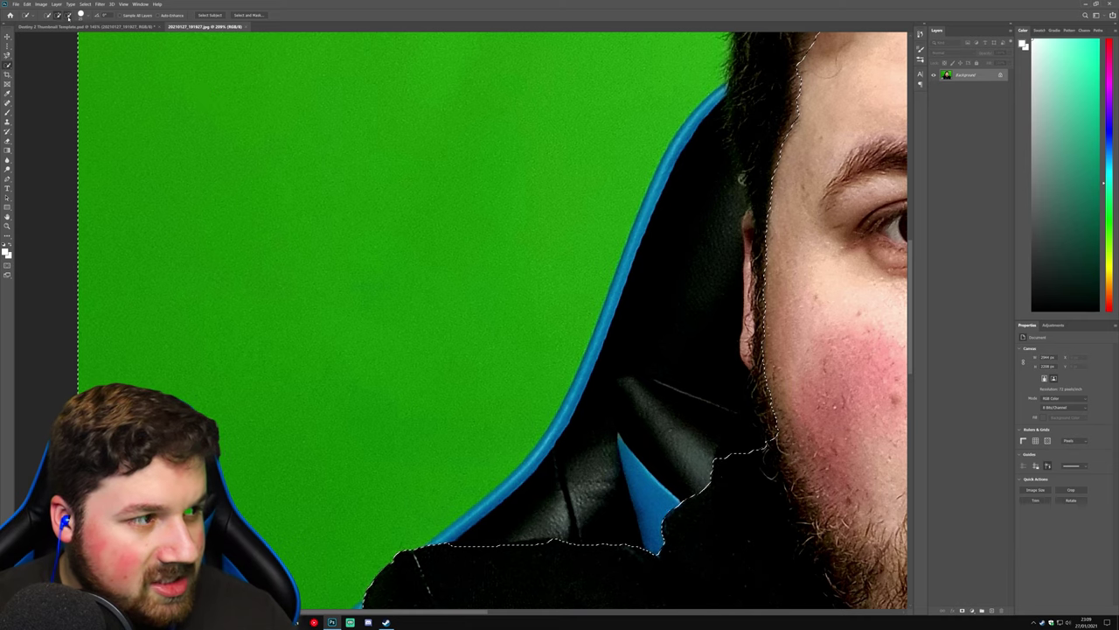
Step: Subtract the ear and sideburn on the photo's left from the selection and add the missed chair strip beside the beard
click(68, 16)
drag(768, 433, 757, 206)
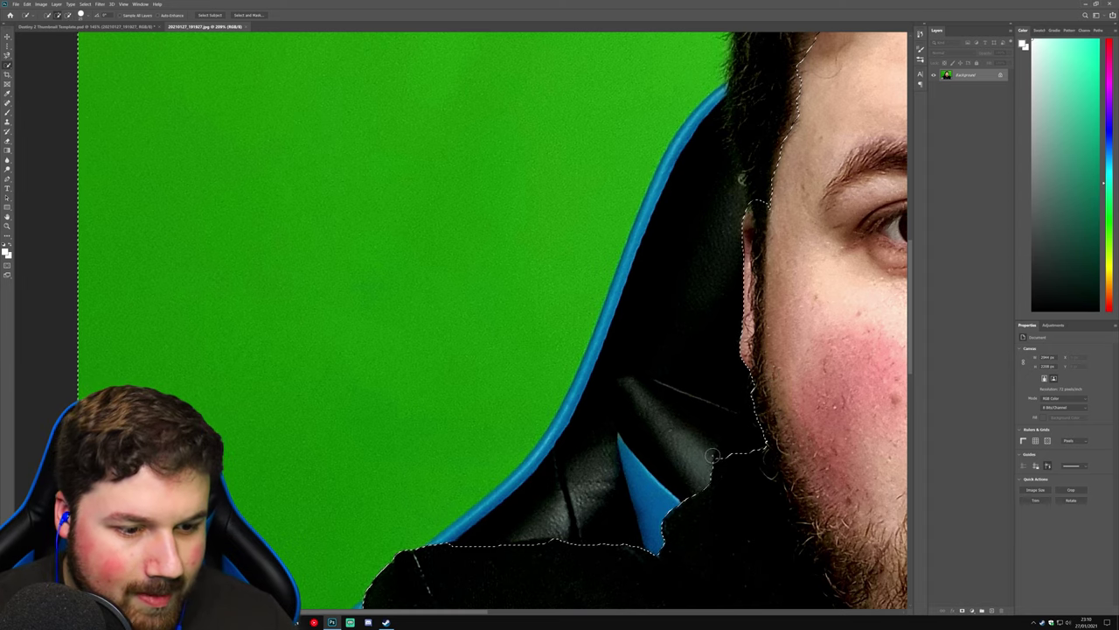
drag(730, 457, 752, 460)
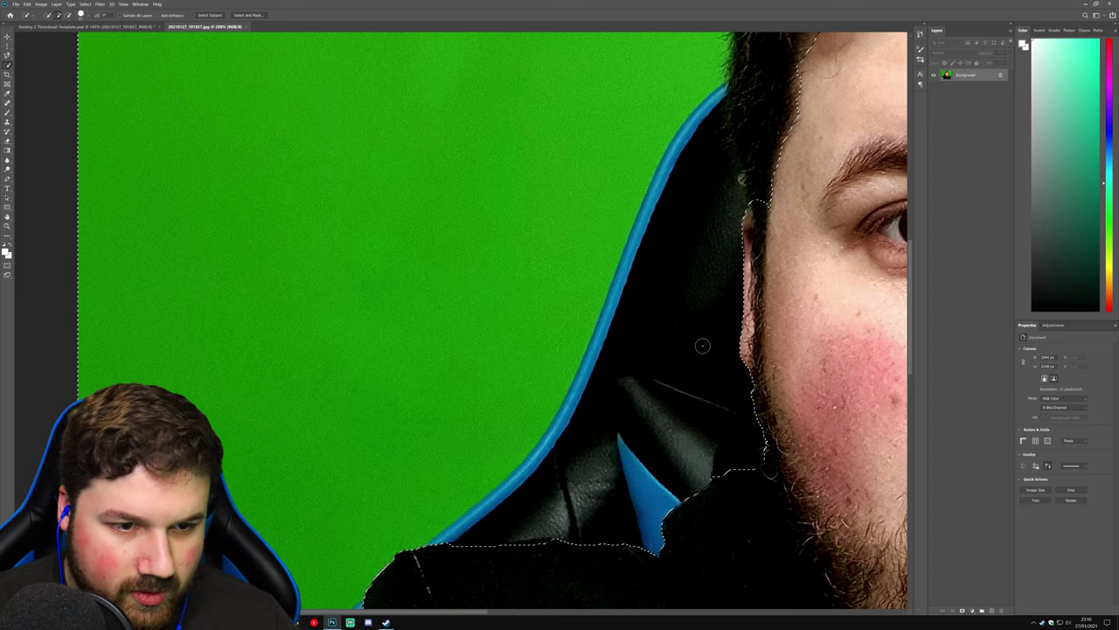
Step: Subtract the hair along the left side and top of the head from the backdrop selection
drag(697, 342, 627, 545)
drag(896, 132, 784, 175)
click(69, 15)
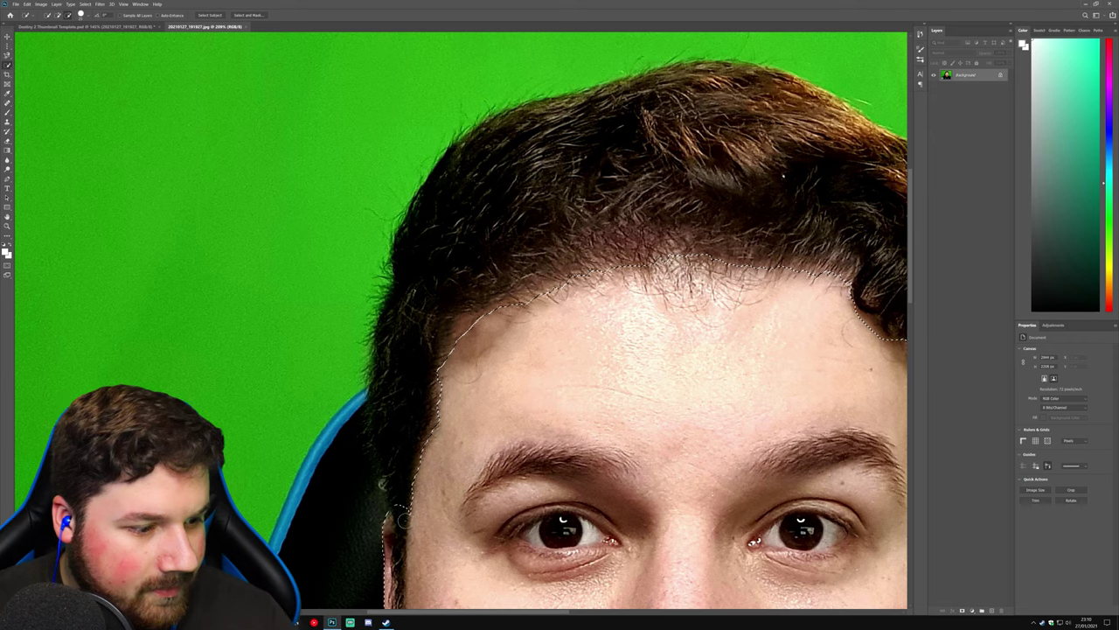
mouse_move(404, 479)
mouse_down()
mouse_move(430, 302)
mouse_move(526, 208)
mouse_move(511, 229)
mouse_up()
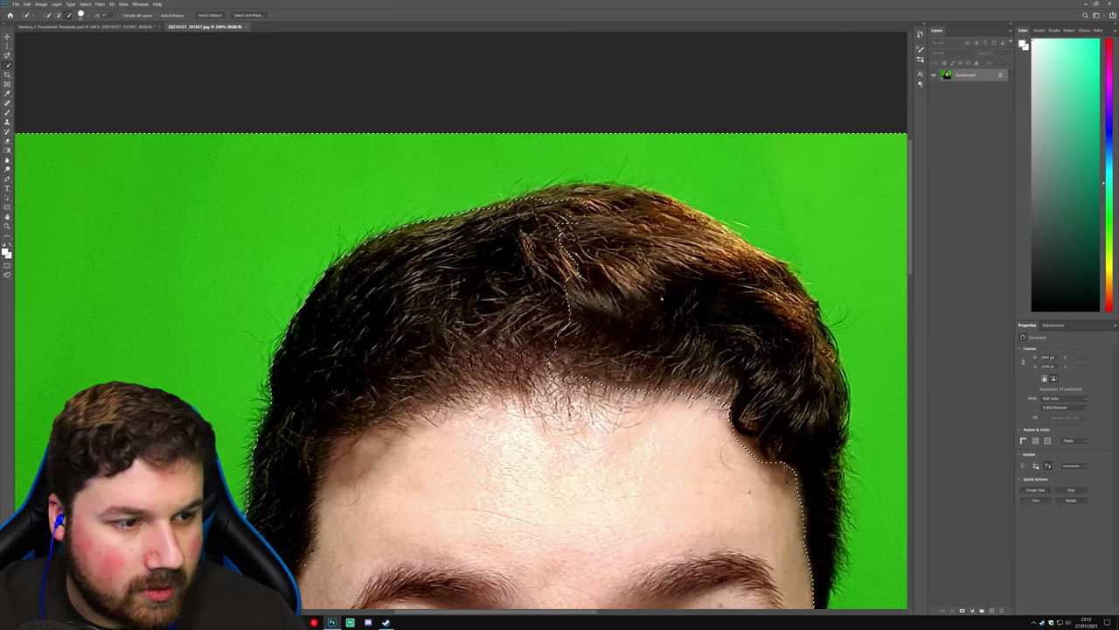
drag(483, 216, 672, 208)
mouse_move(569, 228)
mouse_down()
mouse_move(750, 248)
mouse_move(484, 181)
mouse_move(550, 232)
mouse_up()
Step: Refine the selection on the right side of the head so the hair is excluded and the green backdrop is included
click(57, 15)
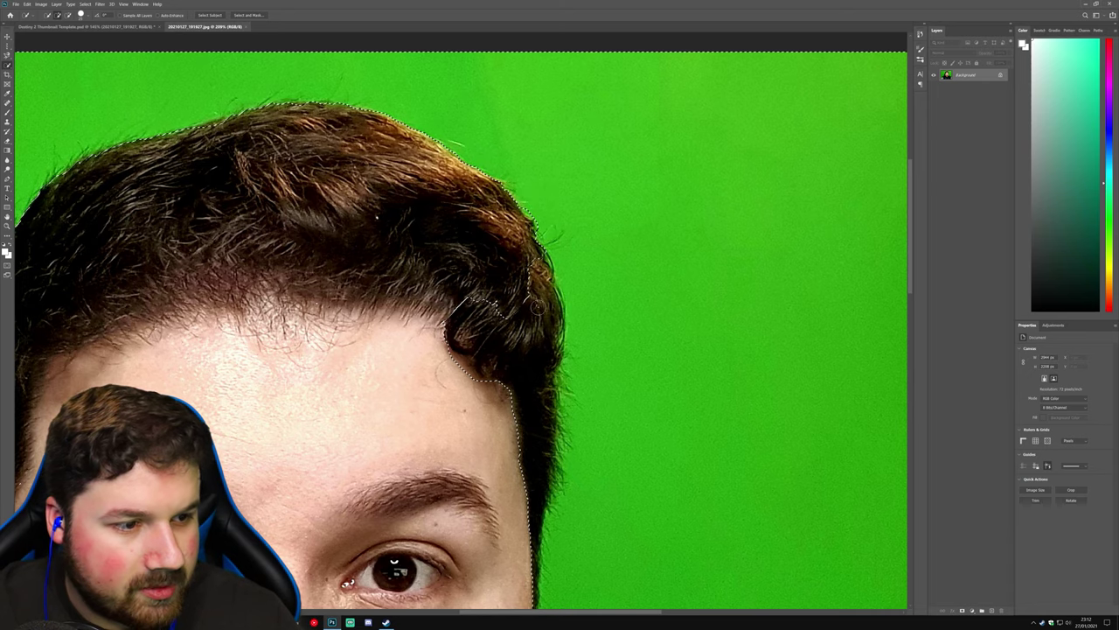
drag(645, 250, 592, 162)
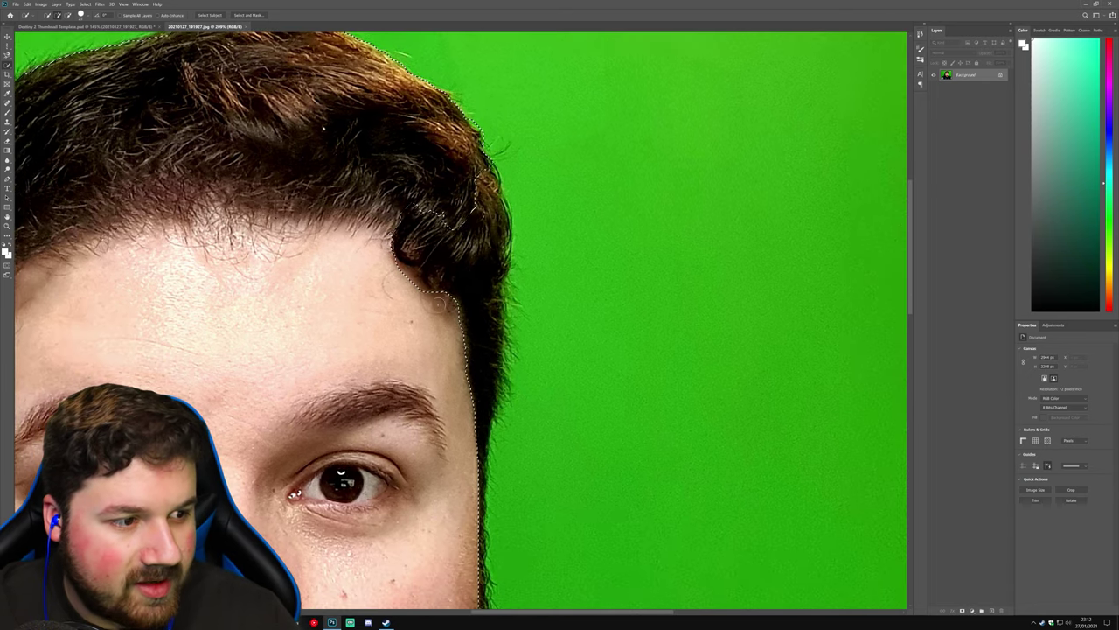
drag(484, 219, 487, 376)
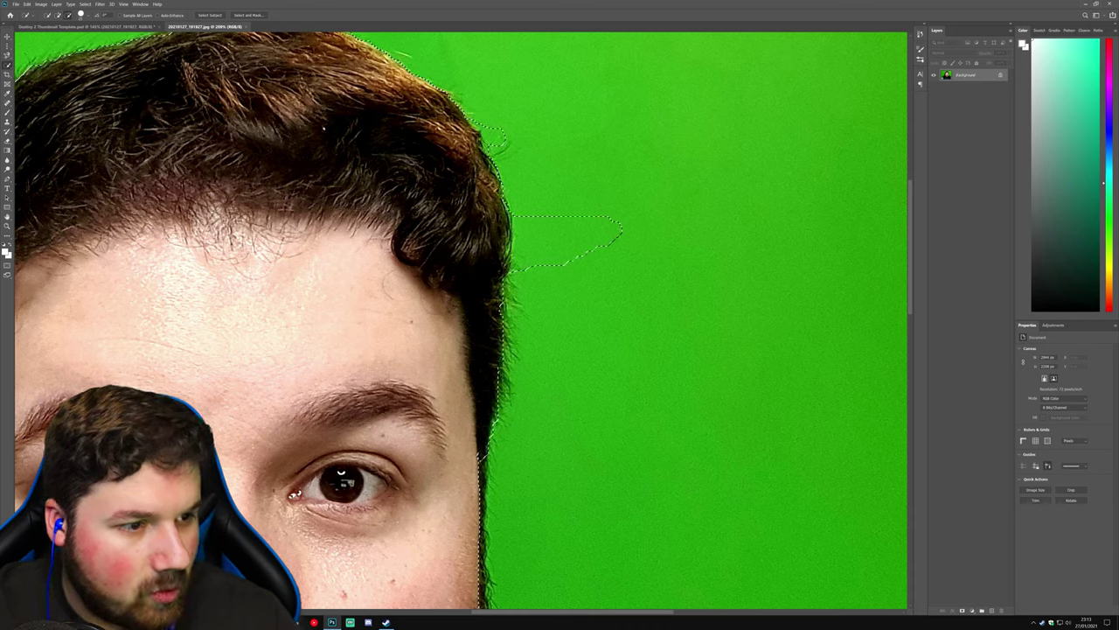
scroll(484, 345, down, 5)
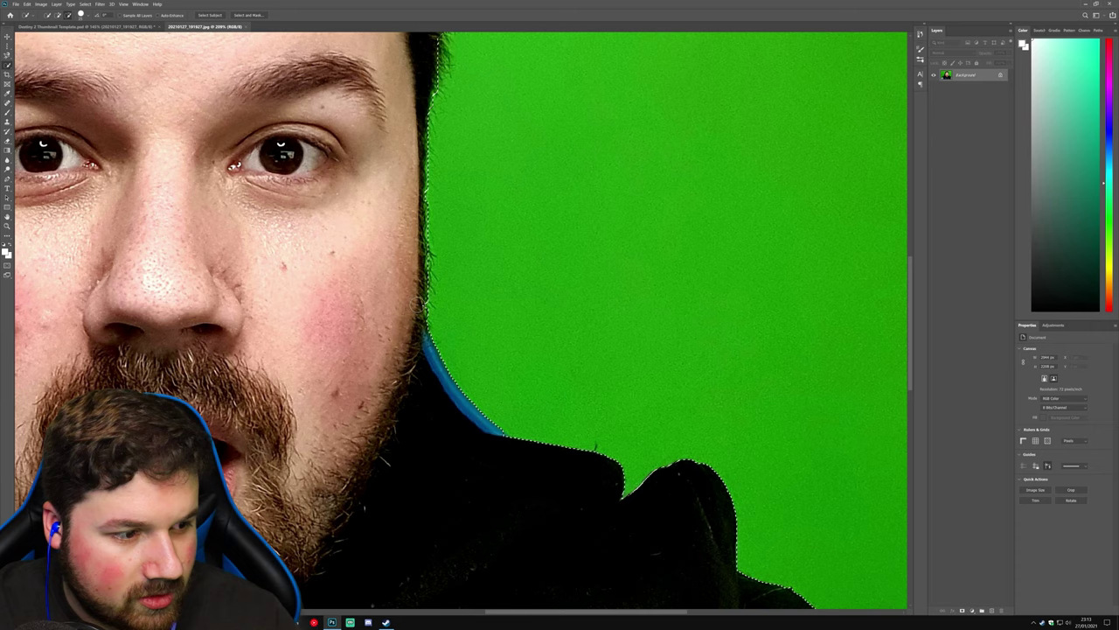
mouse_move(589, 309)
mouse_down()
mouse_move(542, 155)
mouse_move(577, 222)
mouse_move(581, 369)
mouse_move(568, 376)
mouse_move(554, 237)
mouse_up()
Step: Add the blue chair edge and dark area between the right jaw and shoulder to the selection, undoing any overshoot
key(z)
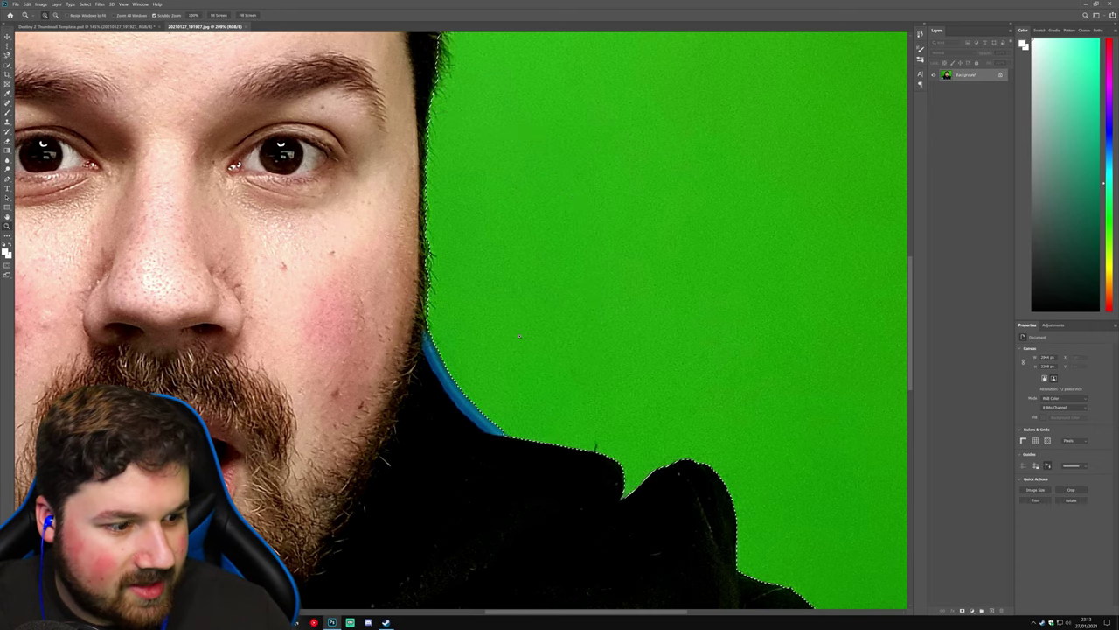
drag(493, 341, 384, 143)
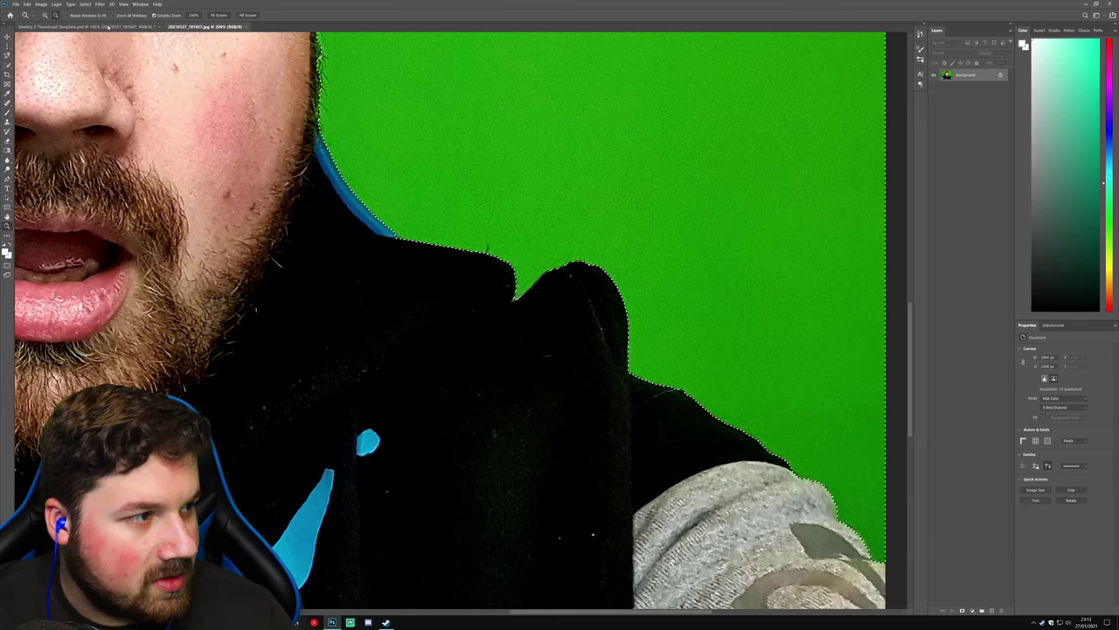
key(w)
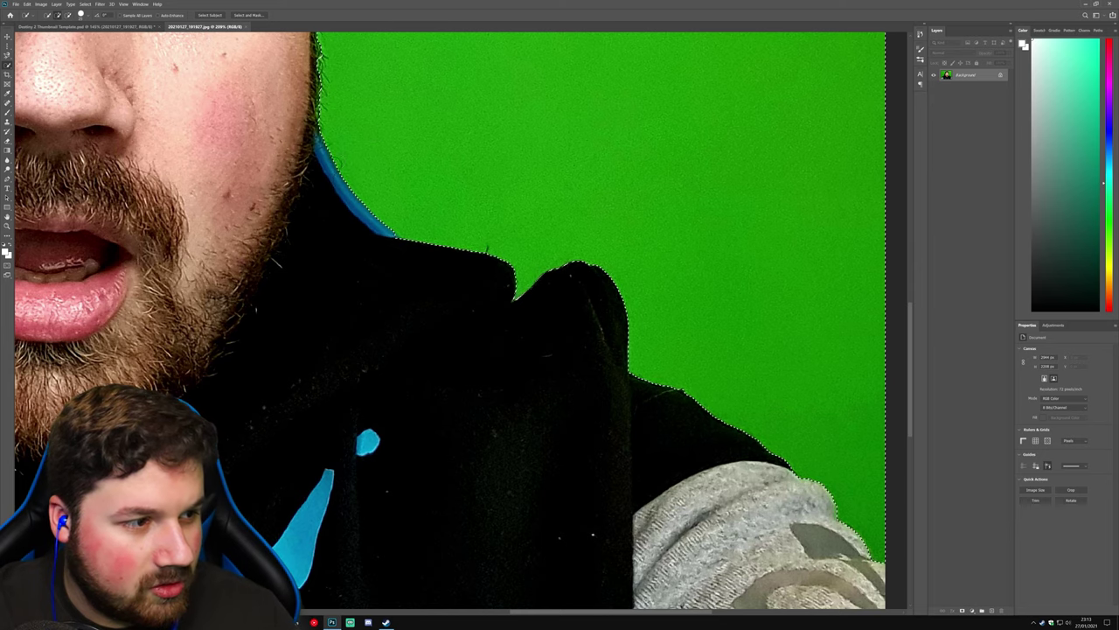
drag(325, 161, 354, 206)
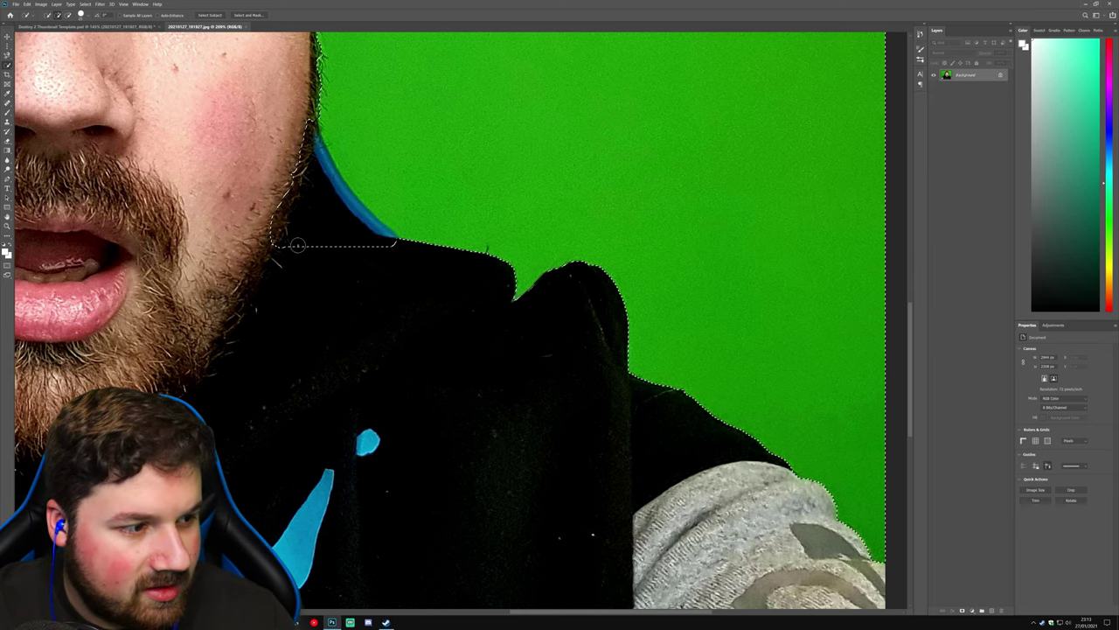
drag(297, 245, 493, 265)
key(ctrl+z)
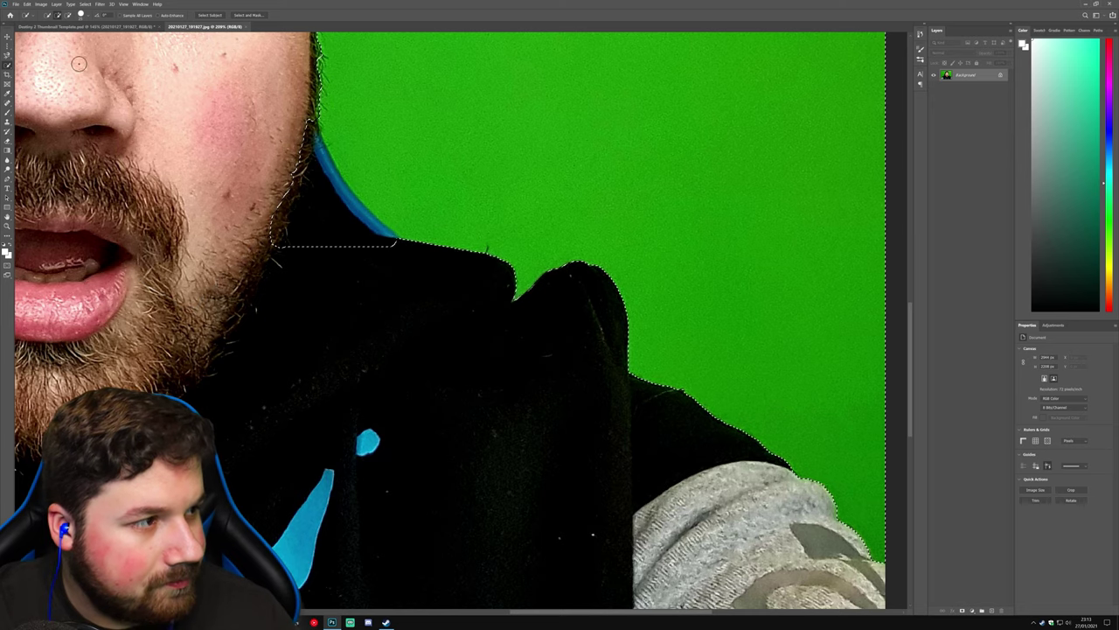
Step: Subtract the beard edge from the selection and extend it slightly below the chair's blue trim at the right shoulder
drag(298, 153, 275, 238)
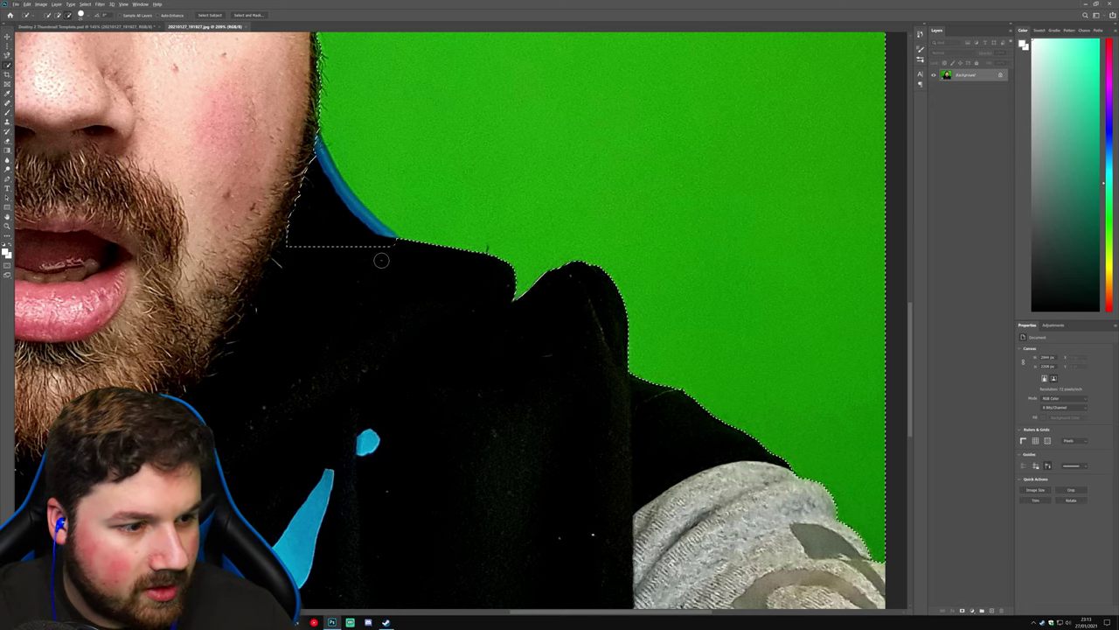
scroll(337, 254, down, 2)
scroll(664, 337, up, 4)
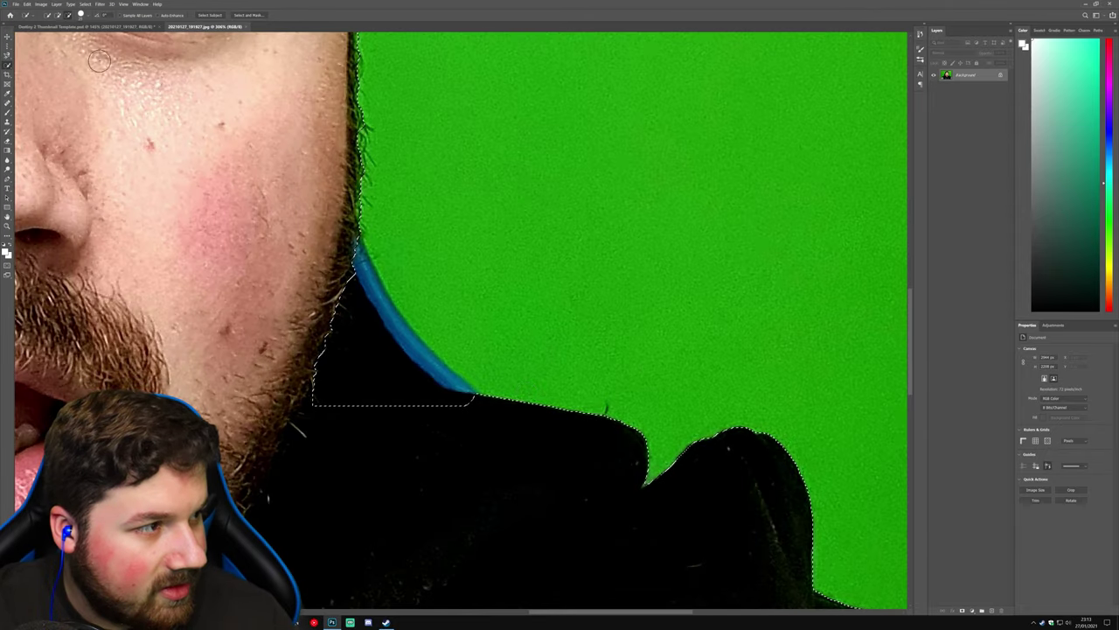
drag(419, 379, 453, 407)
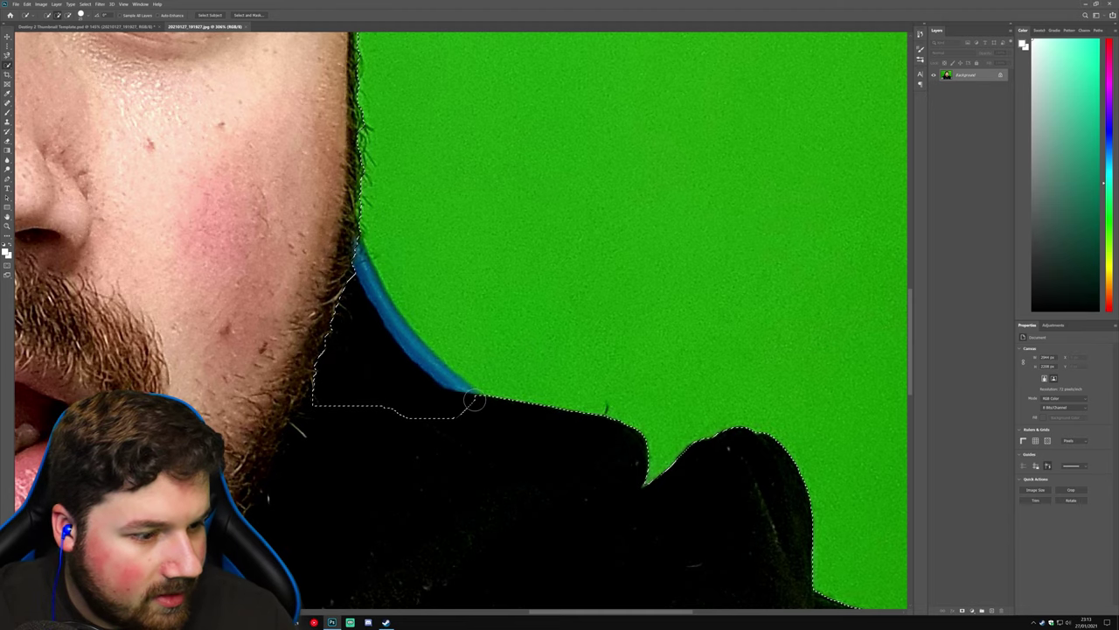
scroll(440, 295, down, 3)
scroll(440, 294, down, 1)
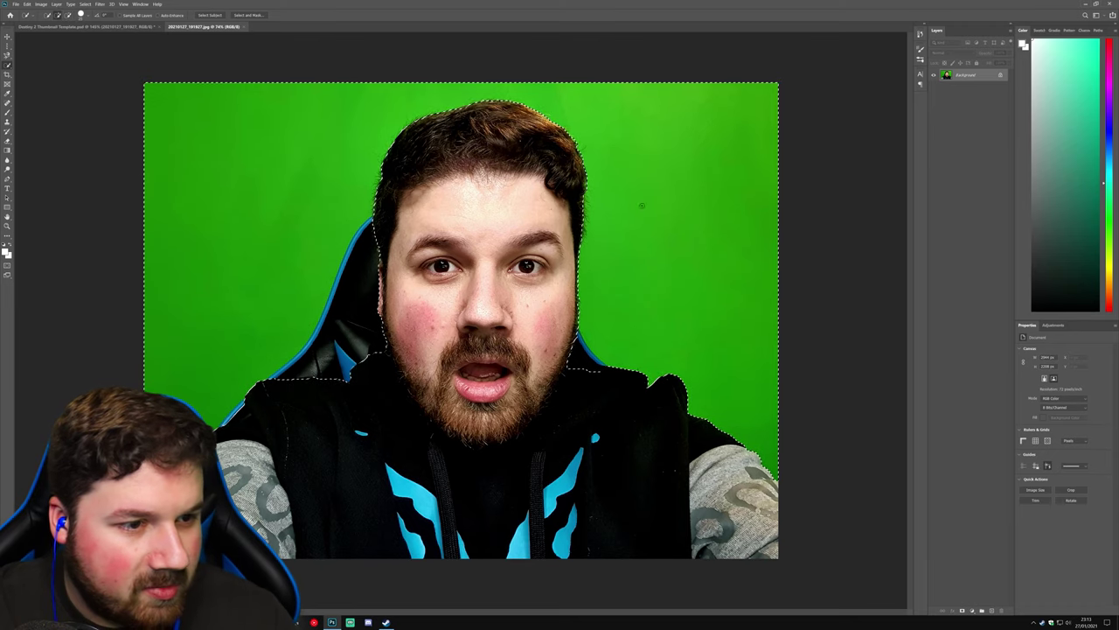
Step: Invert the selection to isolate the person and move the cutout into the Destiny 2 Thumbnail Template document
right_click(627, 237)
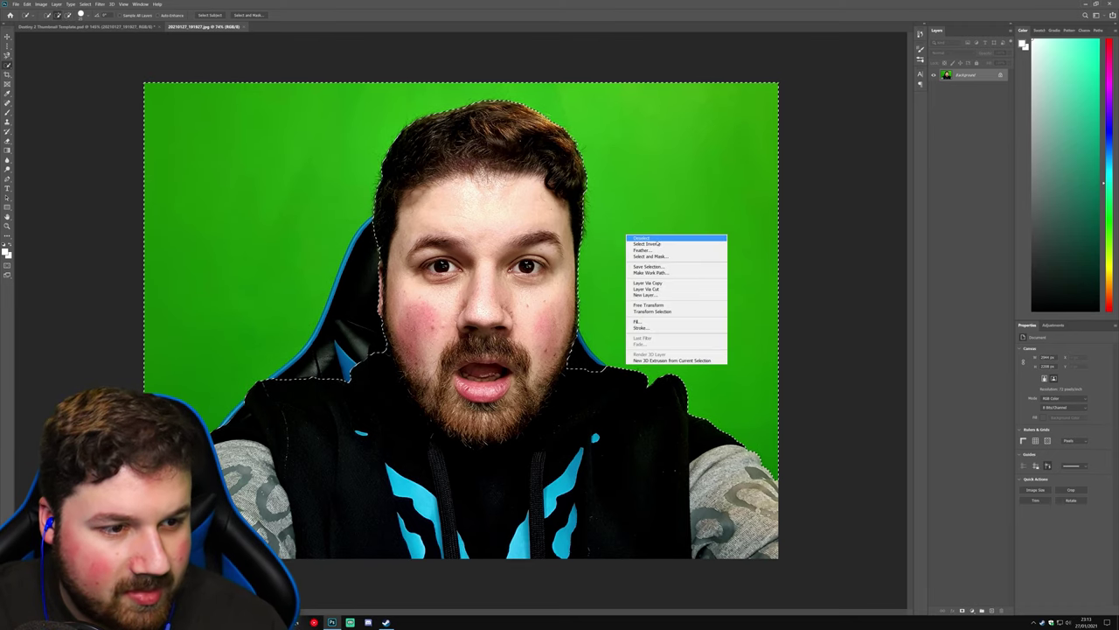
click(658, 243)
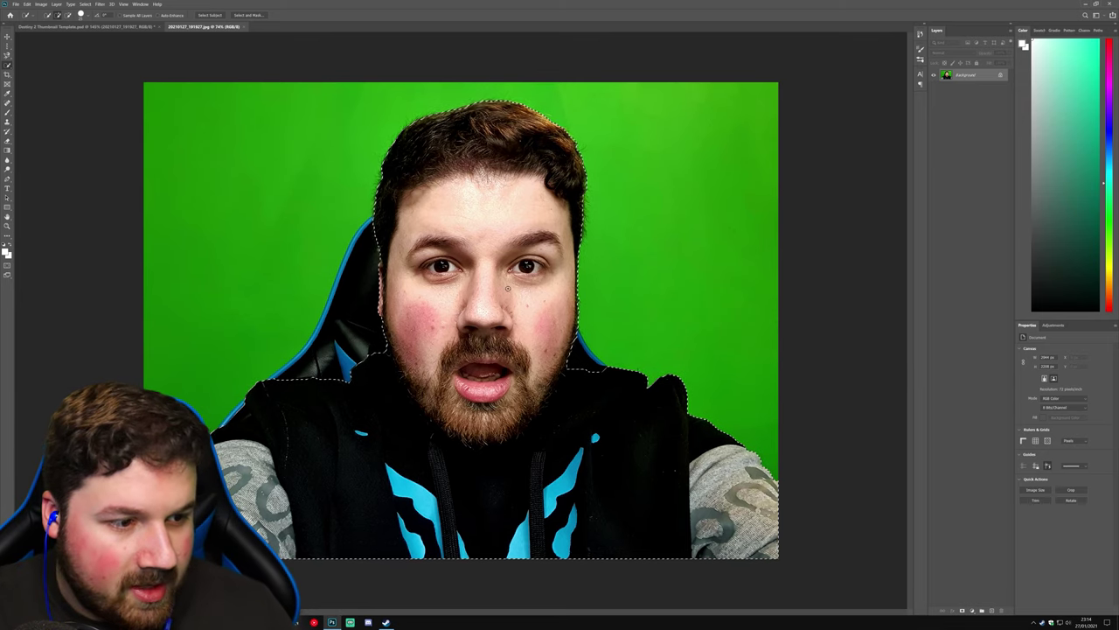
key(v)
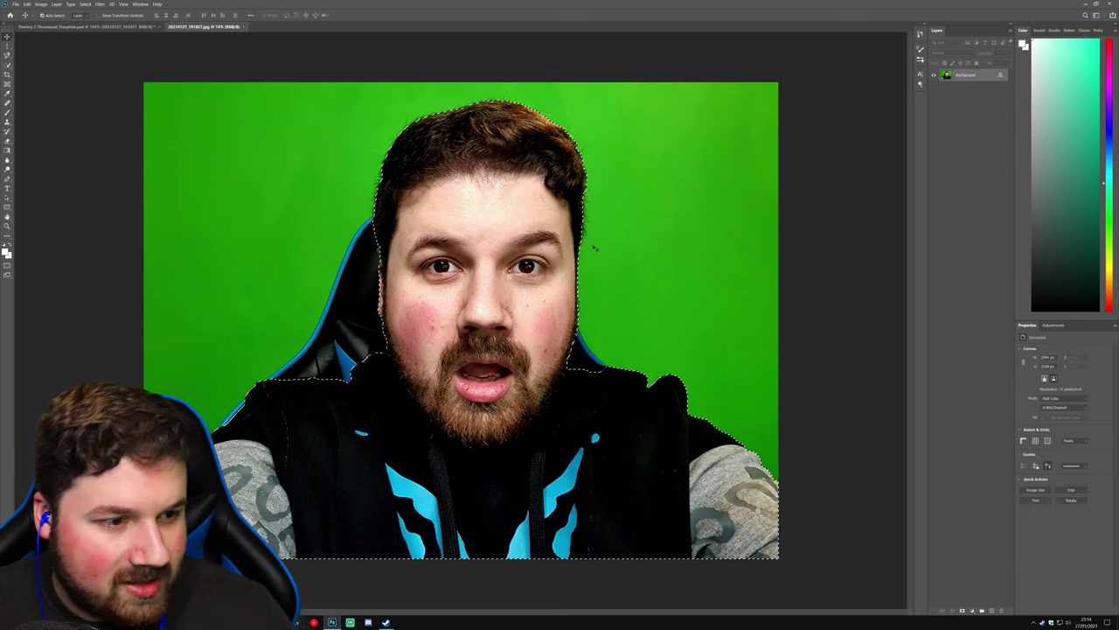
drag(475, 207, 101, 28)
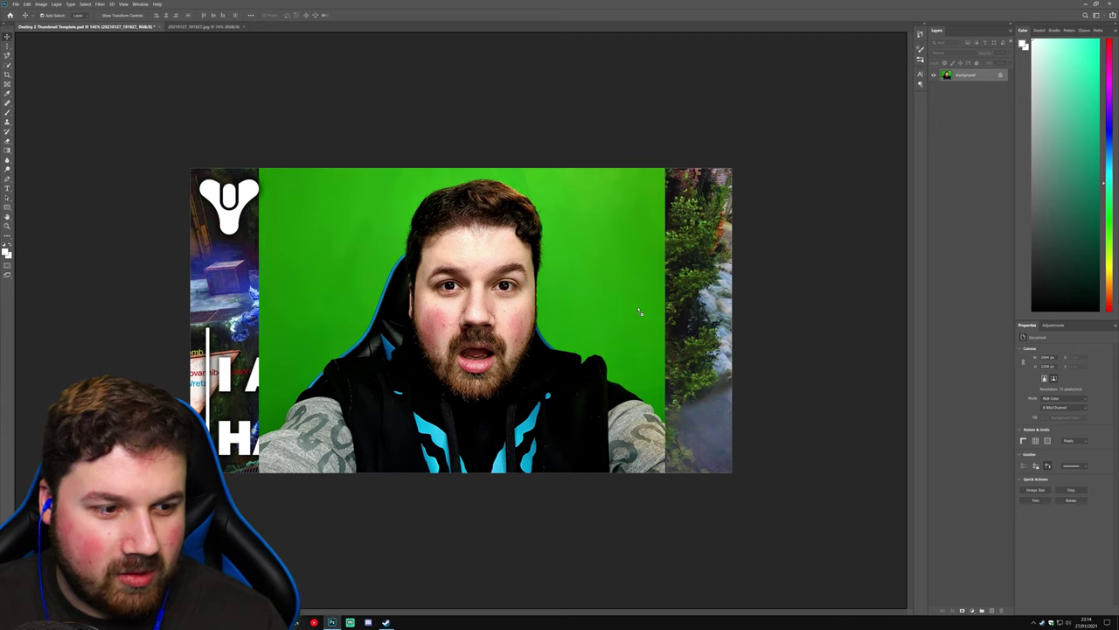
drag(638, 310, 639, 308)
Step: Shift the person cutout toward the thumbnail's lower right and delete the original green-screen photo layer
drag(503, 302, 623, 343)
click(553, 256)
key(Delete)
Step: Scale down the person cutout, tilt it slightly counterclockwise, and place the face on the thumbnail's right side
key(ctrl+t)
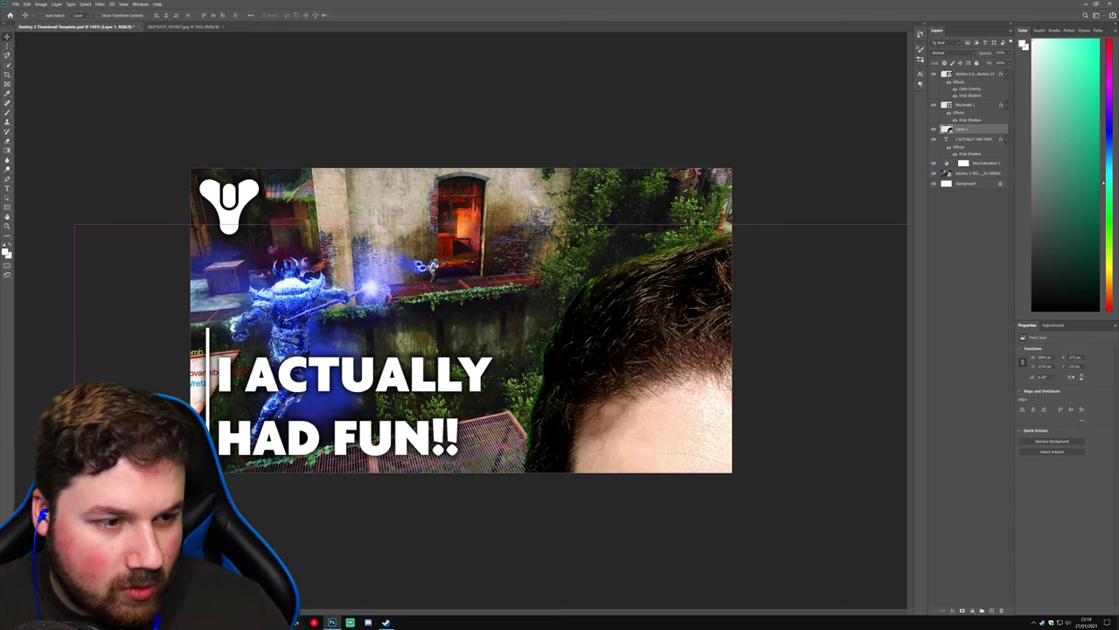
drag(74, 223, 368, 438)
drag(623, 453, 528, 133)
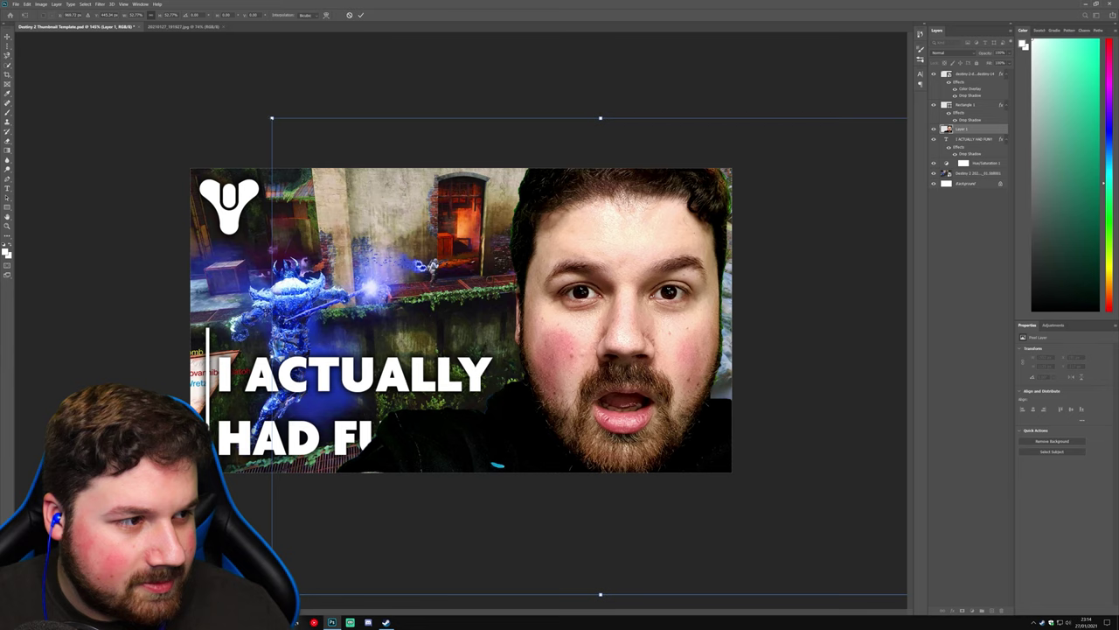
drag(272, 118, 318, 150)
drag(593, 282, 574, 265)
drag(289, 131, 275, 120)
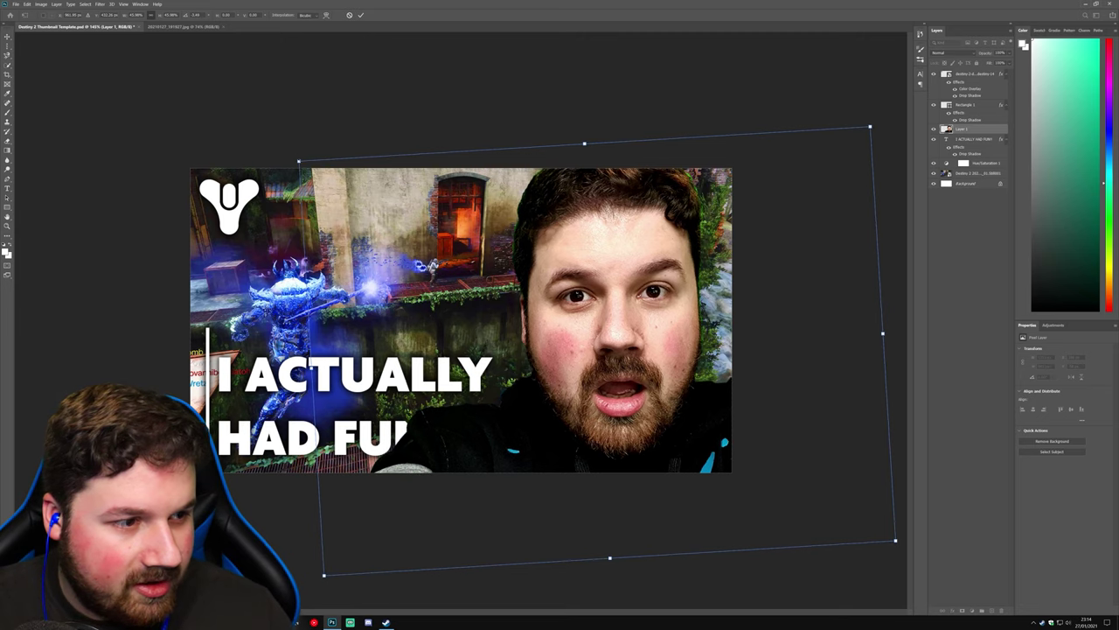
Step: Fine-tune the cutout's size and position, apply the transform, and move its layer directly below the Hue/Saturation adjustment layer
drag(299, 160, 295, 159)
drag(586, 275, 599, 257)
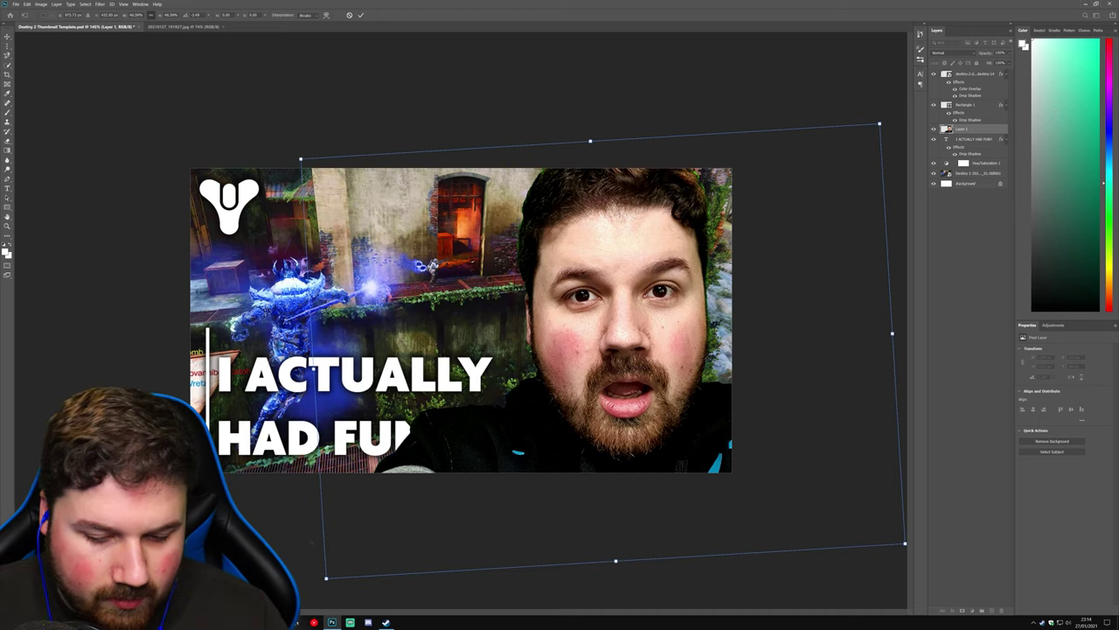
key(Return)
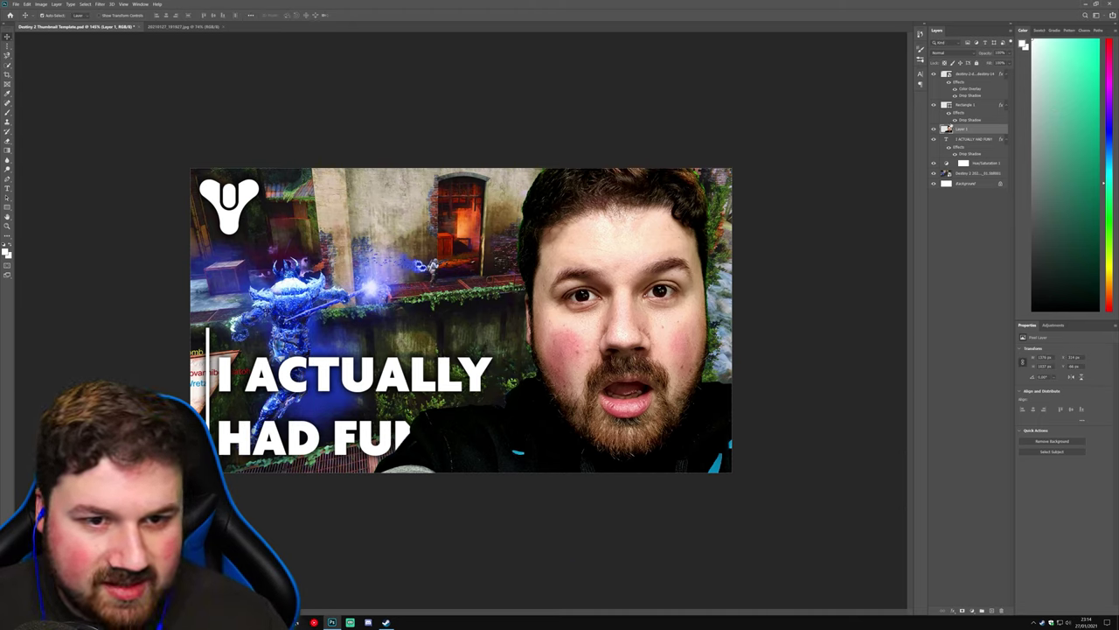
drag(960, 131, 960, 171)
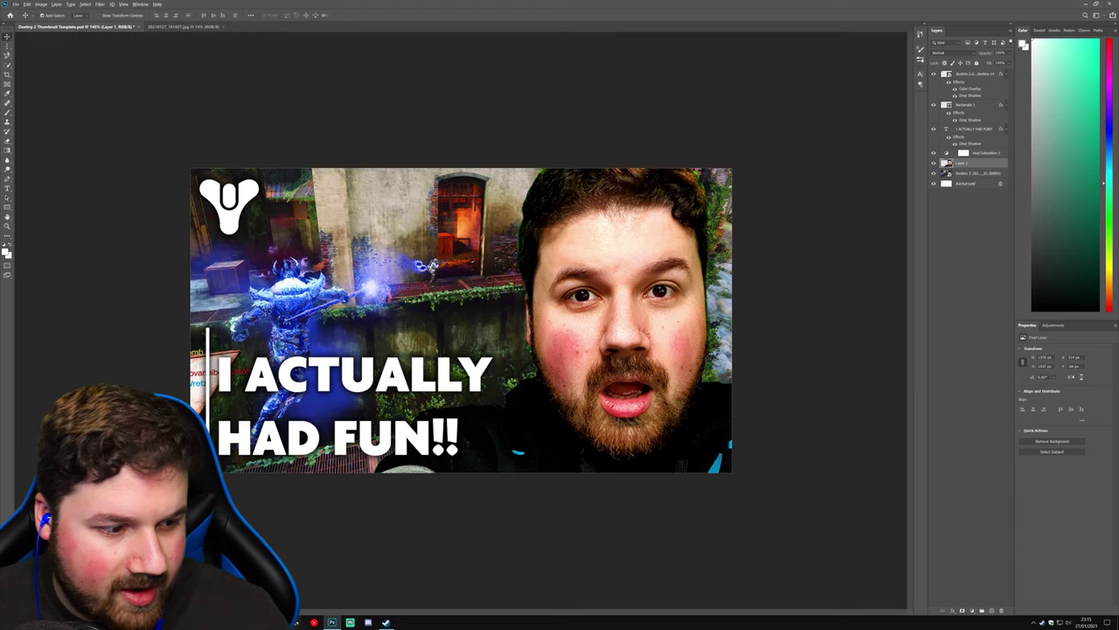
Step: Erase the fringe along the cutout's left sleeve and shoulder with a 15 px eraser at 20% hardness
scroll(366, 475, up, 13)
drag(377, 473, 352, 245)
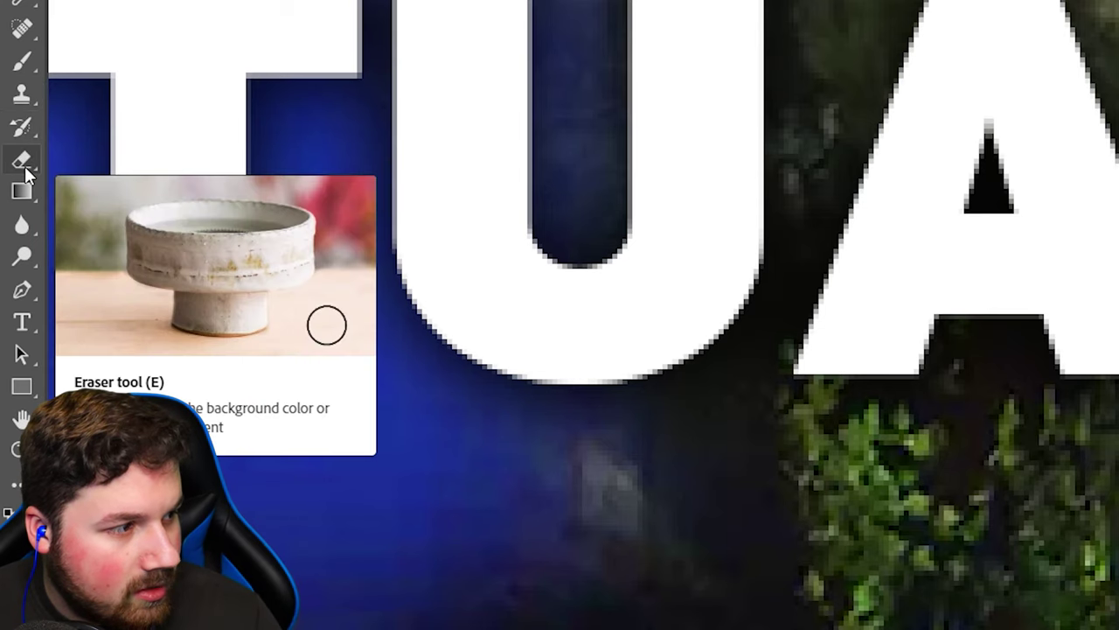
click(26, 171)
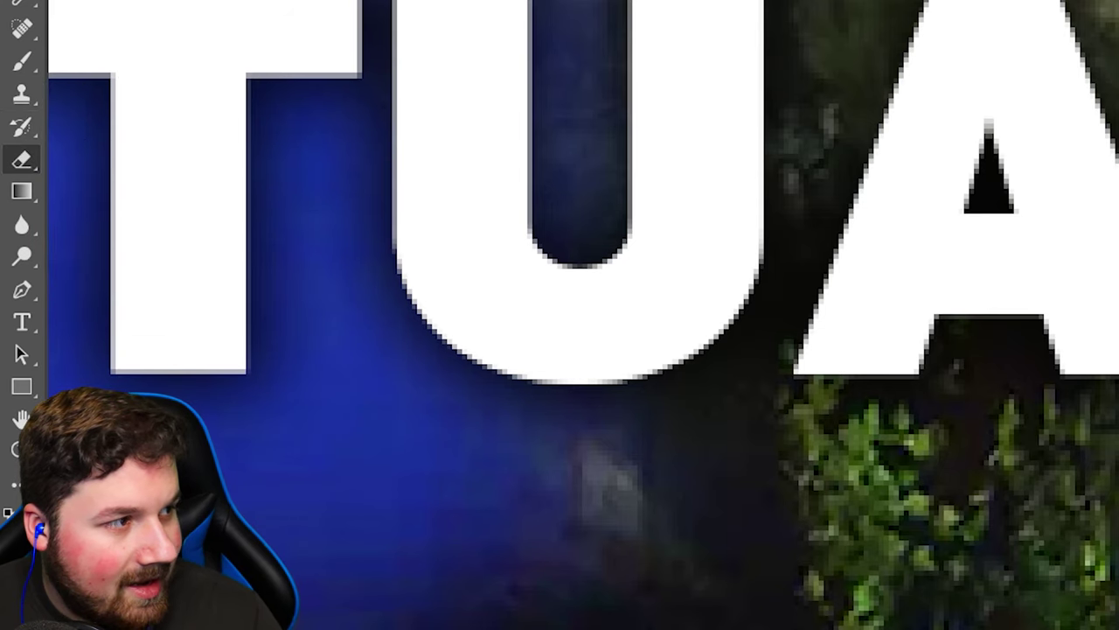
click(93, 1)
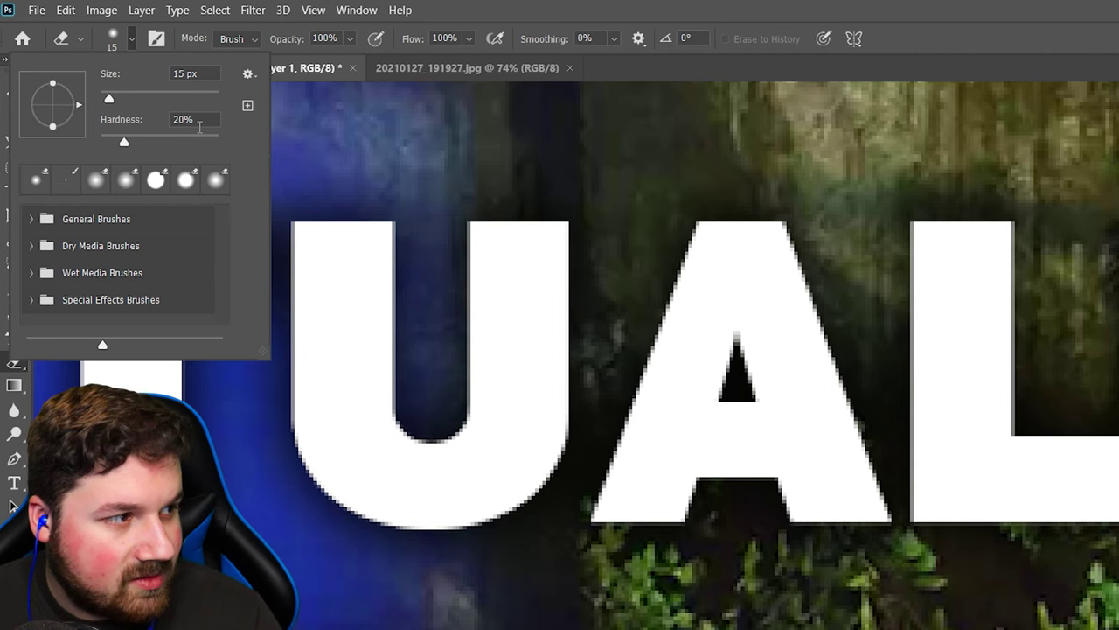
click(452, 8)
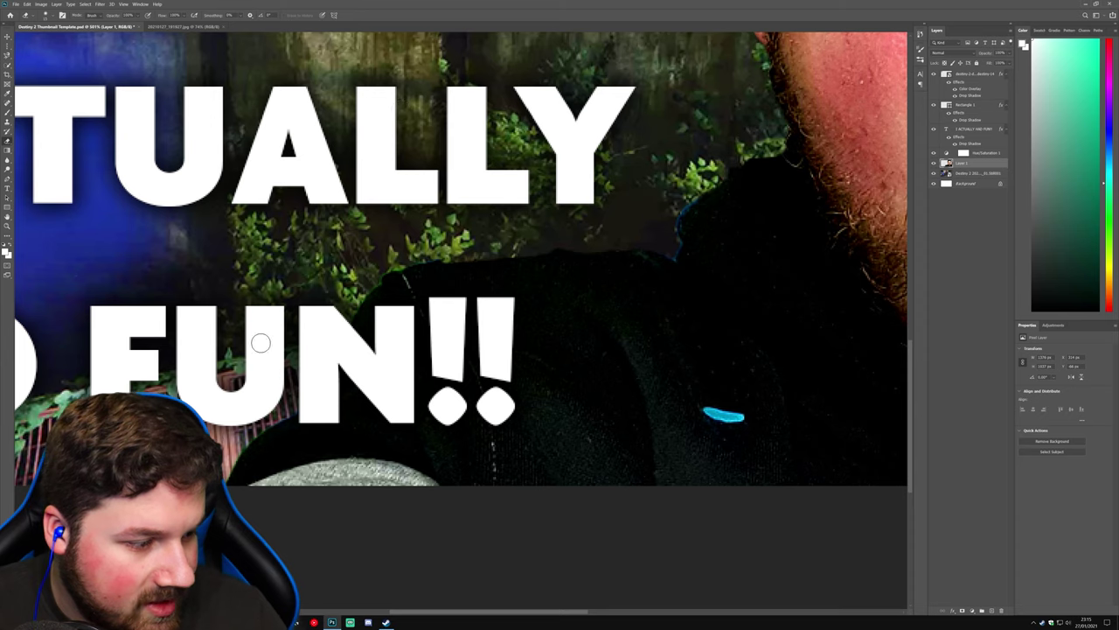
scroll(228, 471, up, 3)
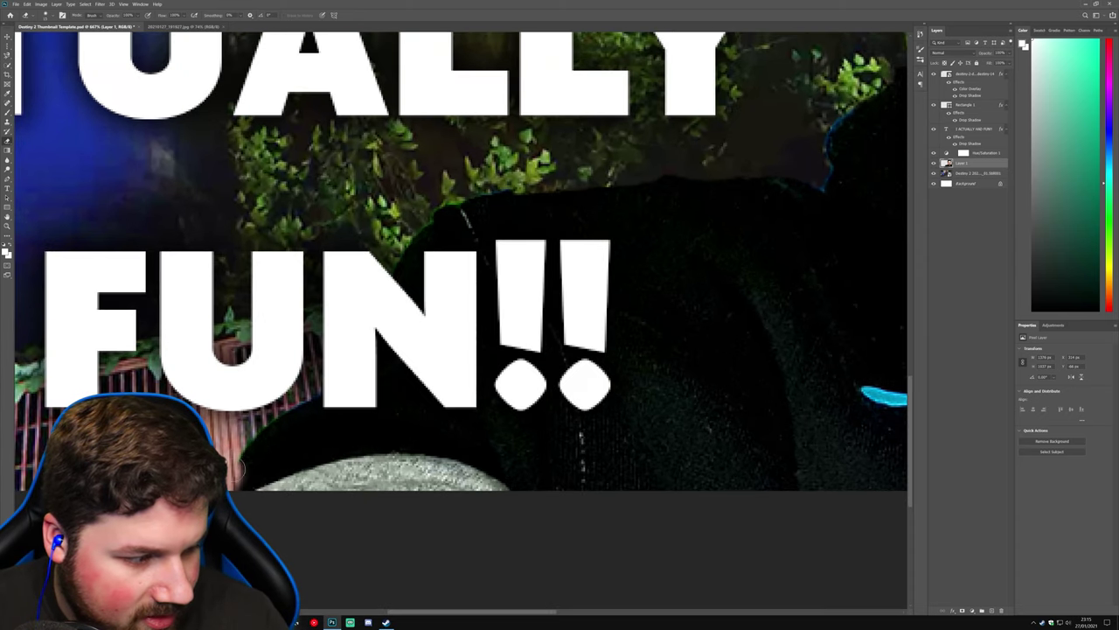
mouse_move(255, 442)
mouse_down()
mouse_move(326, 376)
mouse_move(266, 500)
mouse_up()
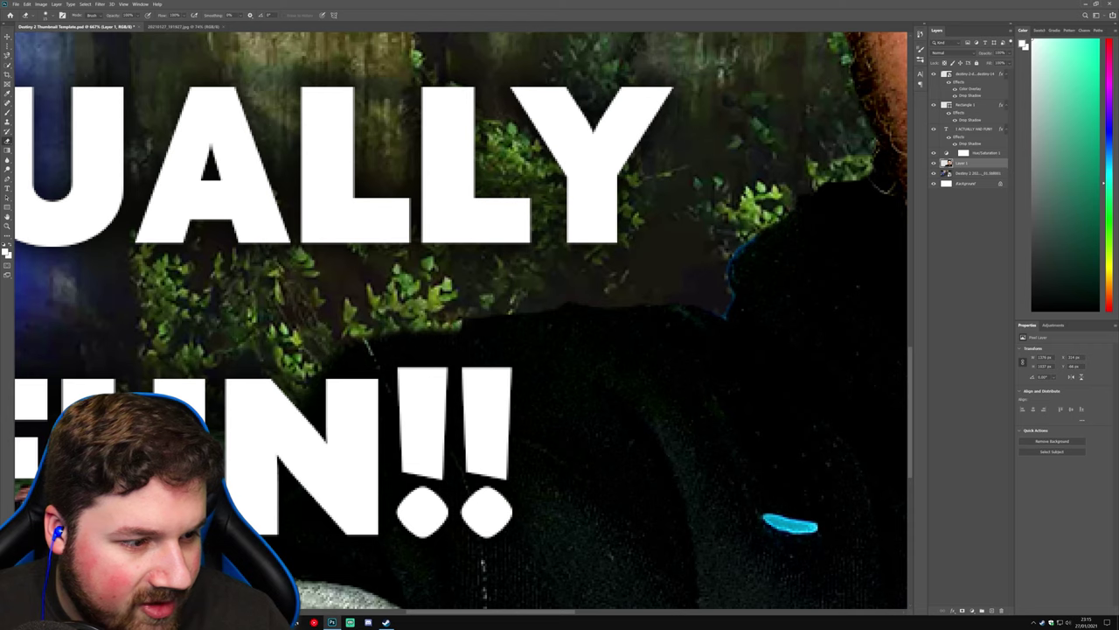
mouse_move(459, 325)
mouse_down()
mouse_move(691, 308)
mouse_move(408, 399)
mouse_move(455, 304)
mouse_move(539, 258)
mouse_move(467, 364)
mouse_up()
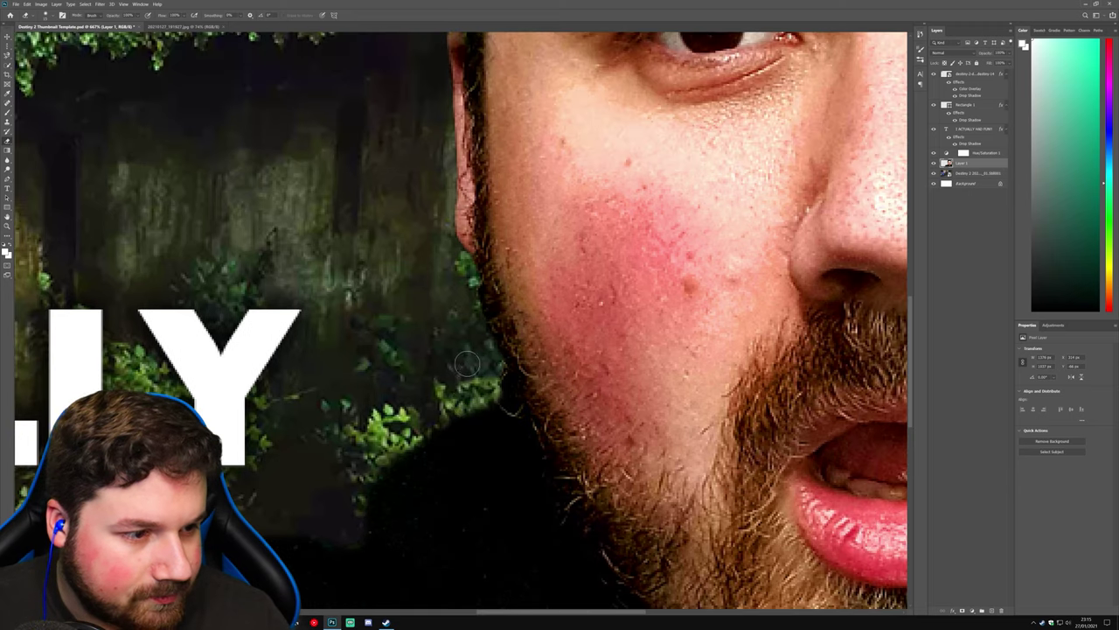
Step: Erase the green fringe along the left side of the person's jaw, ear and hair
scroll(466, 363, up, 1)
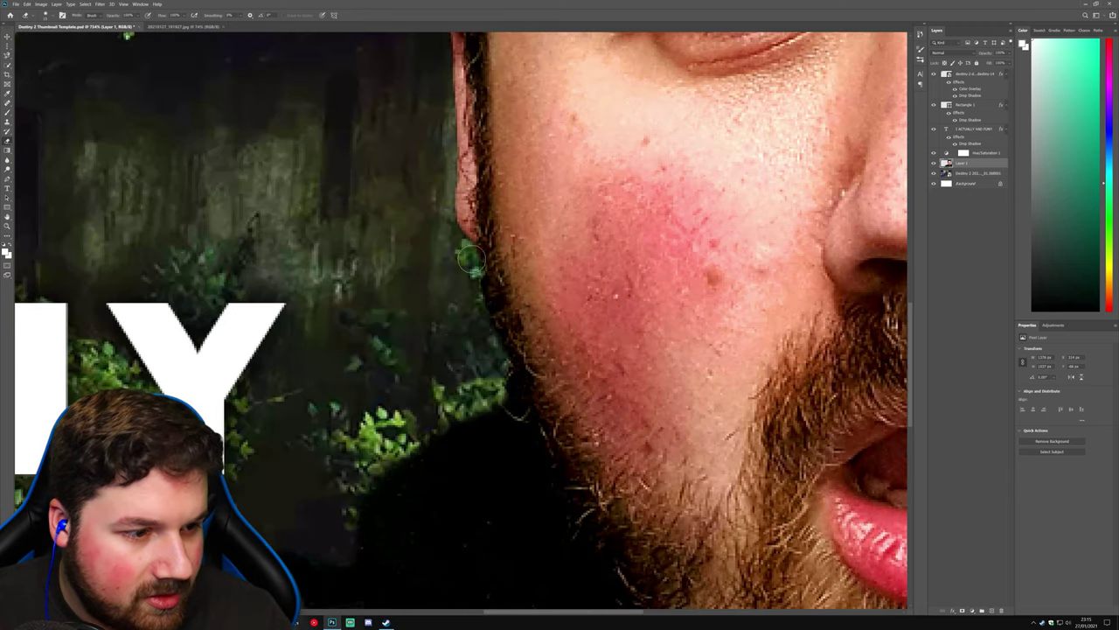
drag(471, 259, 508, 386)
drag(407, 254, 425, 486)
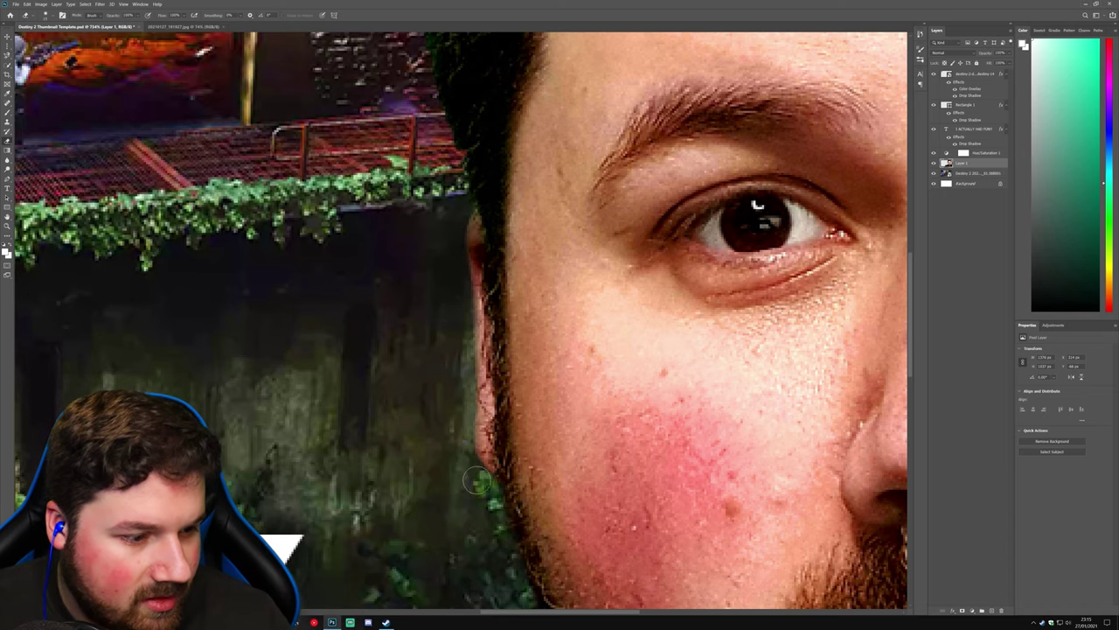
scroll(477, 481, up, 15)
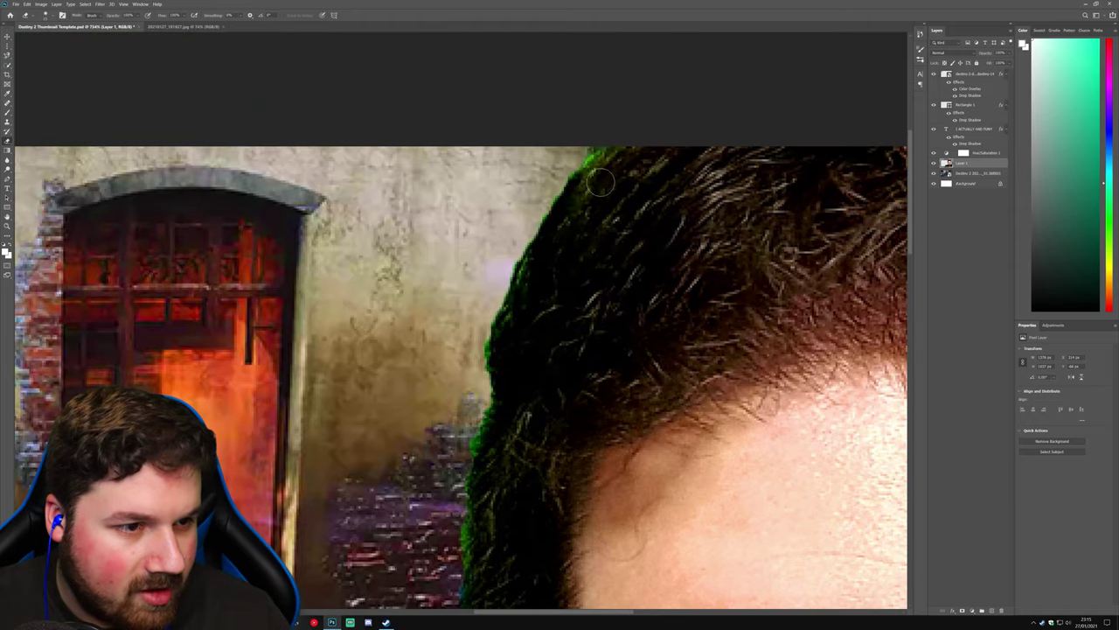
mouse_move(604, 147)
mouse_down()
mouse_move(528, 259)
mouse_move(501, 324)
mouse_move(505, 260)
mouse_move(487, 418)
mouse_move(395, 161)
mouse_move(384, 406)
mouse_move(399, 459)
mouse_move(352, 354)
mouse_move(399, 402)
mouse_move(385, 379)
mouse_up()
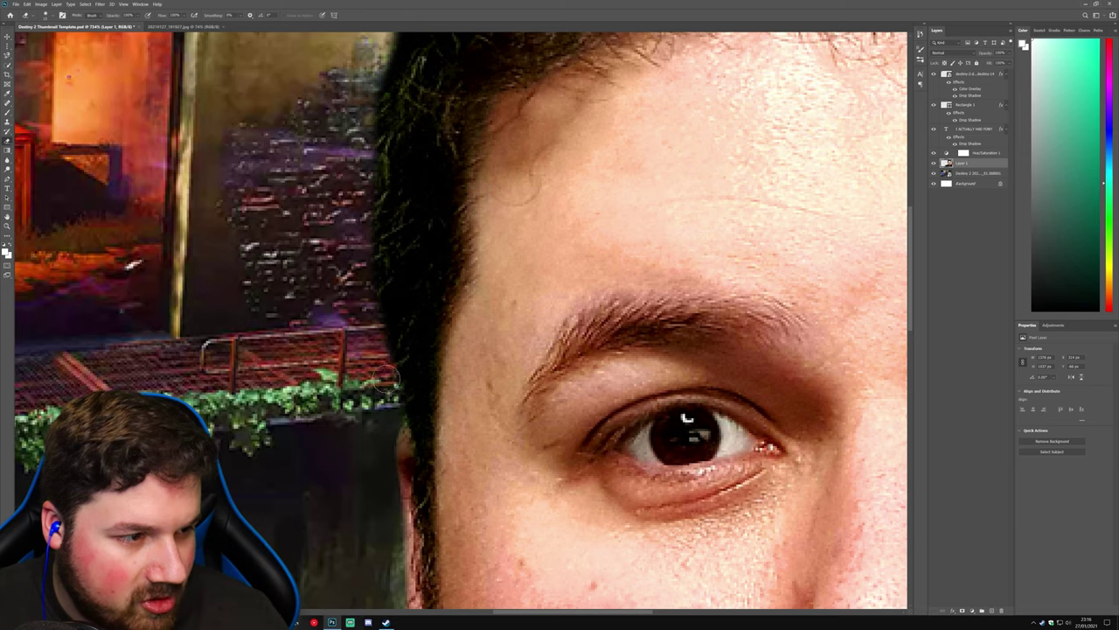
Step: Erase the green fringe along the right side of the person's hair and face down to the shoulder
scroll(386, 359, down, 3)
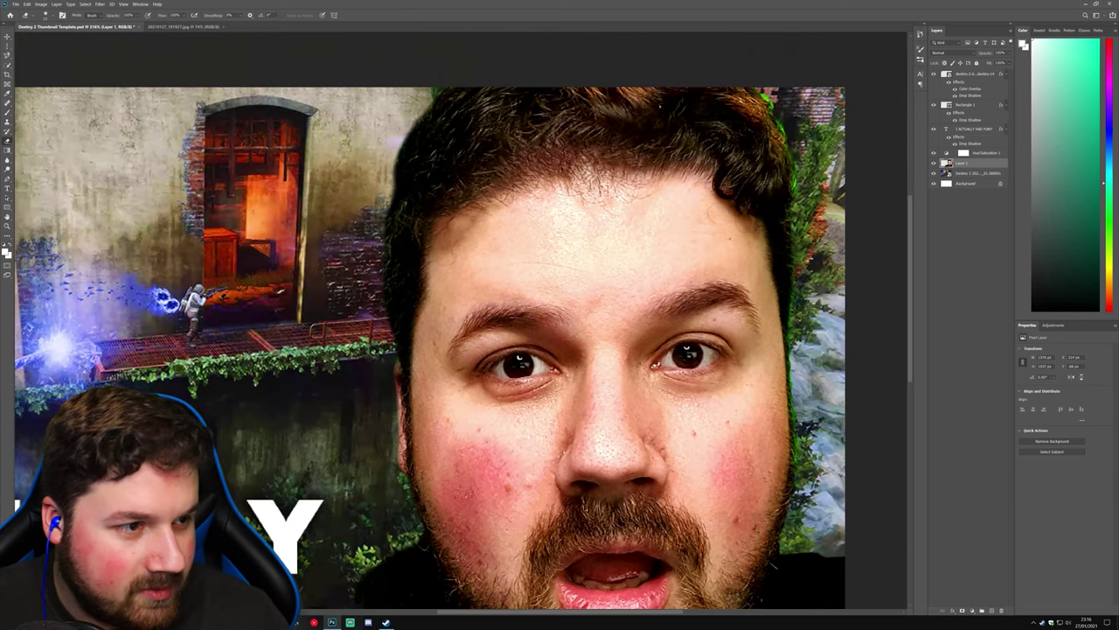
scroll(786, 91, up, 10)
drag(744, 152, 533, 188)
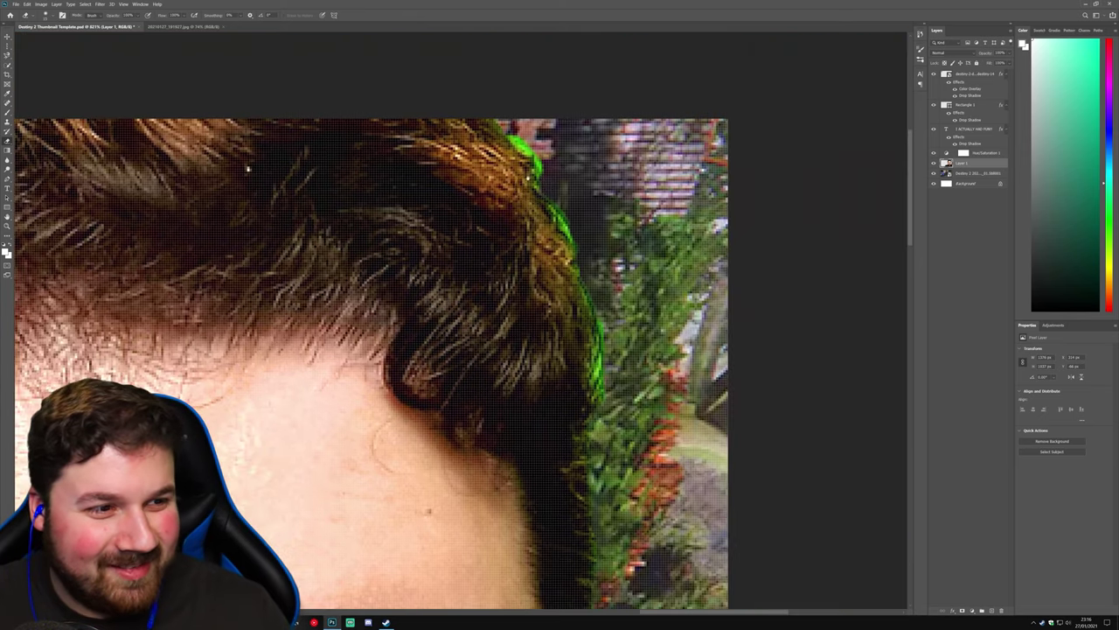
mouse_move(484, 105)
mouse_down()
mouse_move(544, 179)
mouse_move(603, 311)
mouse_move(606, 277)
mouse_move(493, 2)
mouse_up()
scroll(528, 115, down, 1)
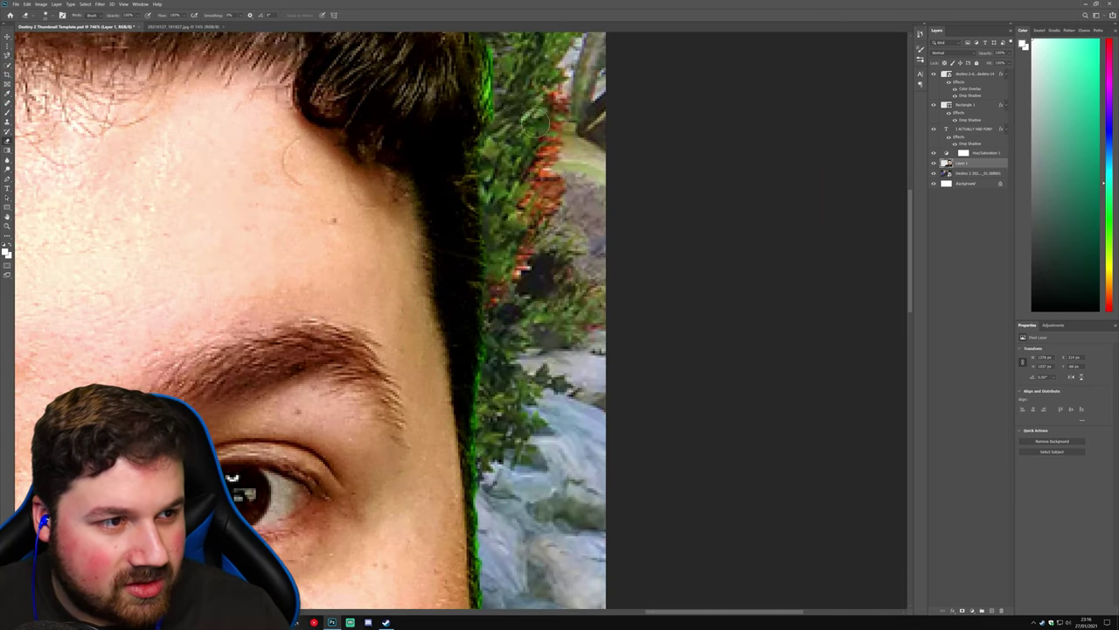
drag(528, 93, 536, 164)
mouse_move(478, 62)
mouse_down()
mouse_move(501, 149)
mouse_move(494, 210)
mouse_up()
mouse_move(501, 267)
mouse_down()
mouse_move(451, 11)
mouse_move(461, 117)
mouse_move(443, 324)
mouse_move(405, 83)
mouse_move(403, 241)
mouse_move(425, 387)
mouse_move(405, 151)
mouse_move(398, 267)
mouse_move(368, 383)
mouse_move(373, 160)
mouse_move(367, 175)
mouse_move(377, 179)
mouse_move(439, 165)
mouse_move(527, 187)
mouse_up()
scroll(542, 176, down, 5)
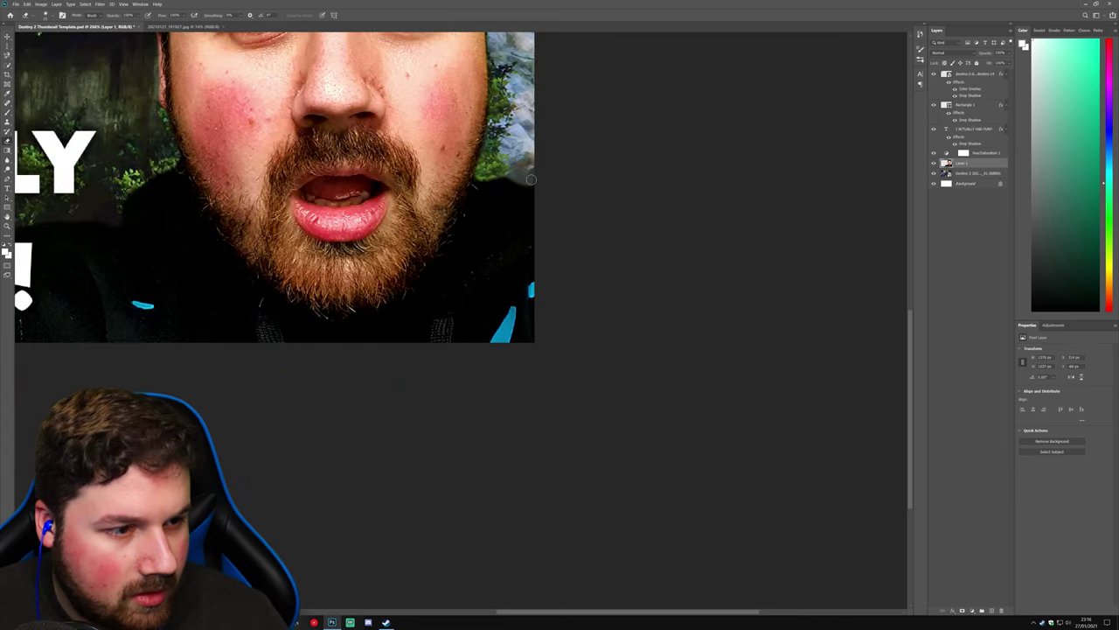
Step: Nudge the cleaned-up person cutout slightly to the right in the thumbnail
scroll(590, 150, down, 3)
scroll(463, 320, up, 2)
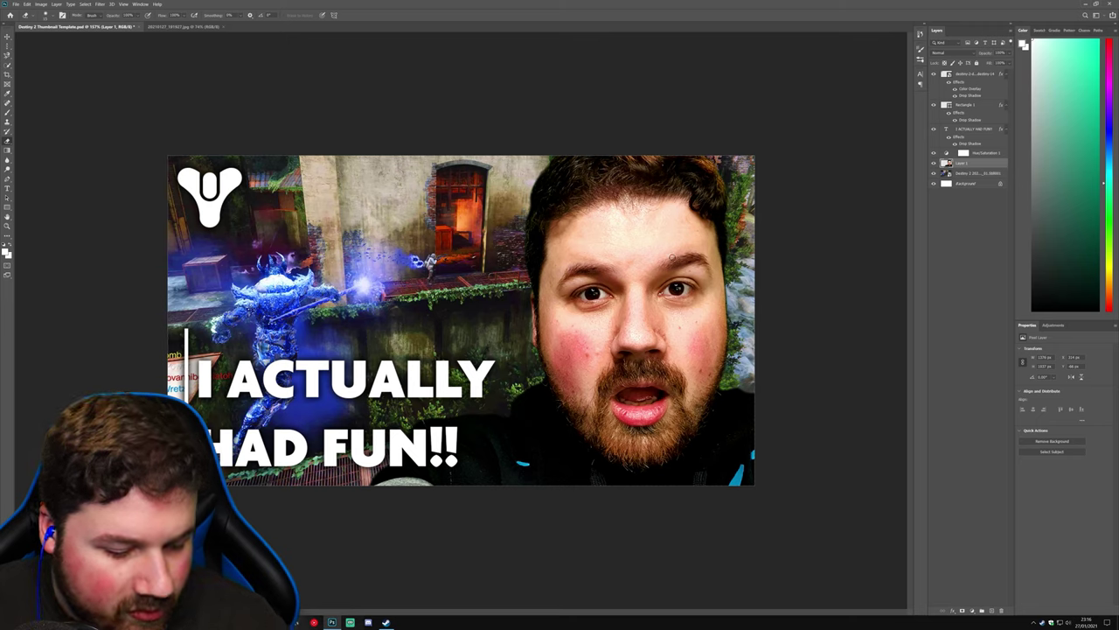
key(v)
drag(670, 256, 682, 250)
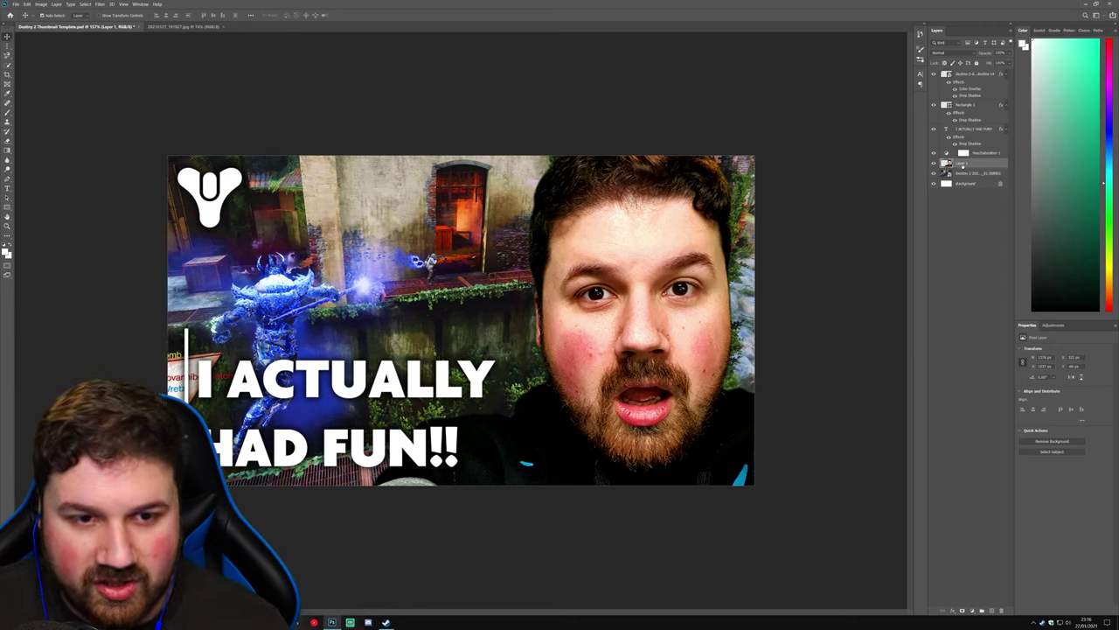
Step: Add a white Outer Glow and a Multiply Drop Shadow to the person cutout's layer
right_click(964, 164)
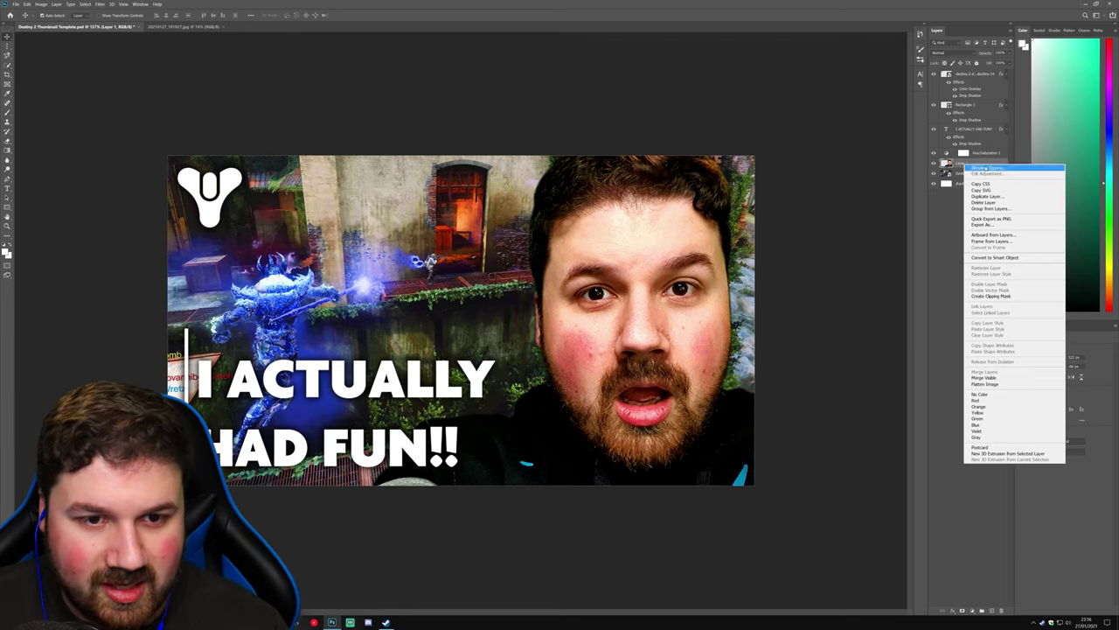
click(987, 167)
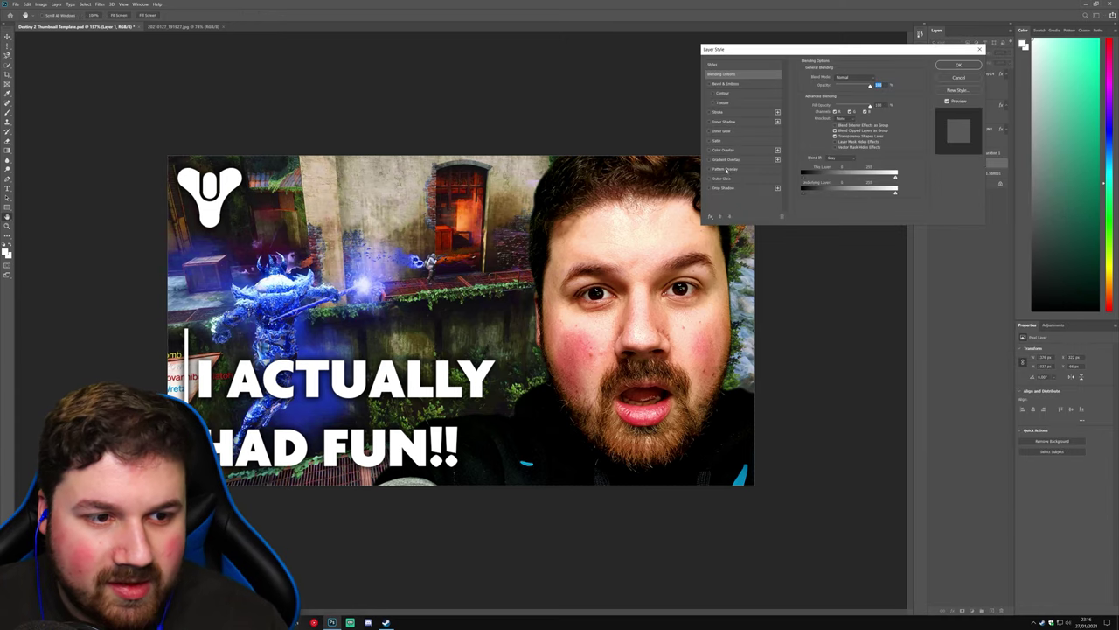
click(733, 179)
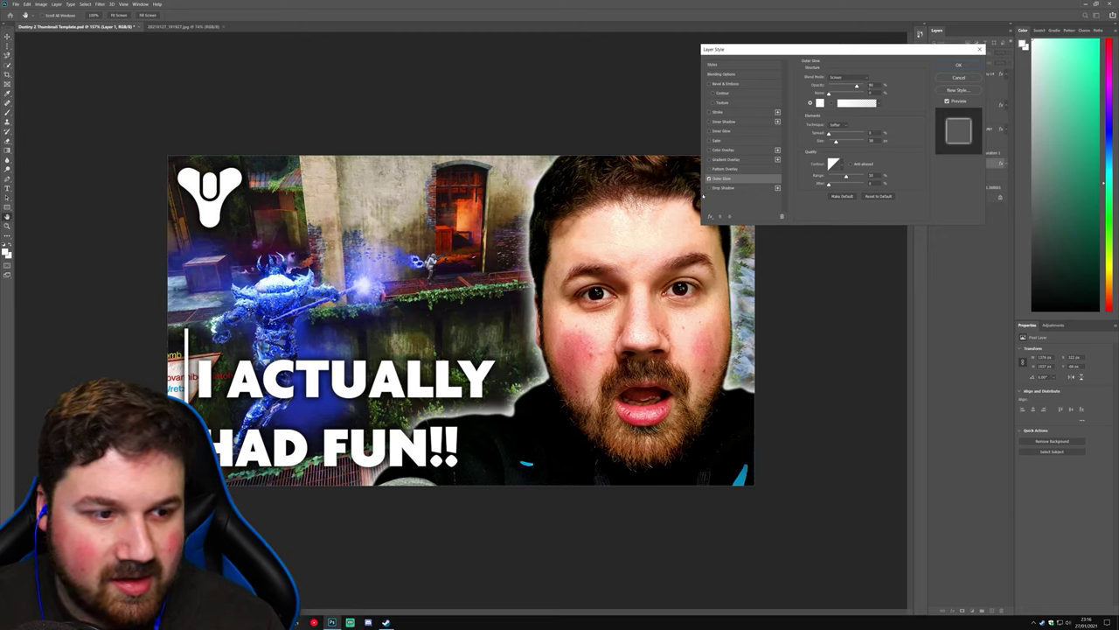
click(734, 189)
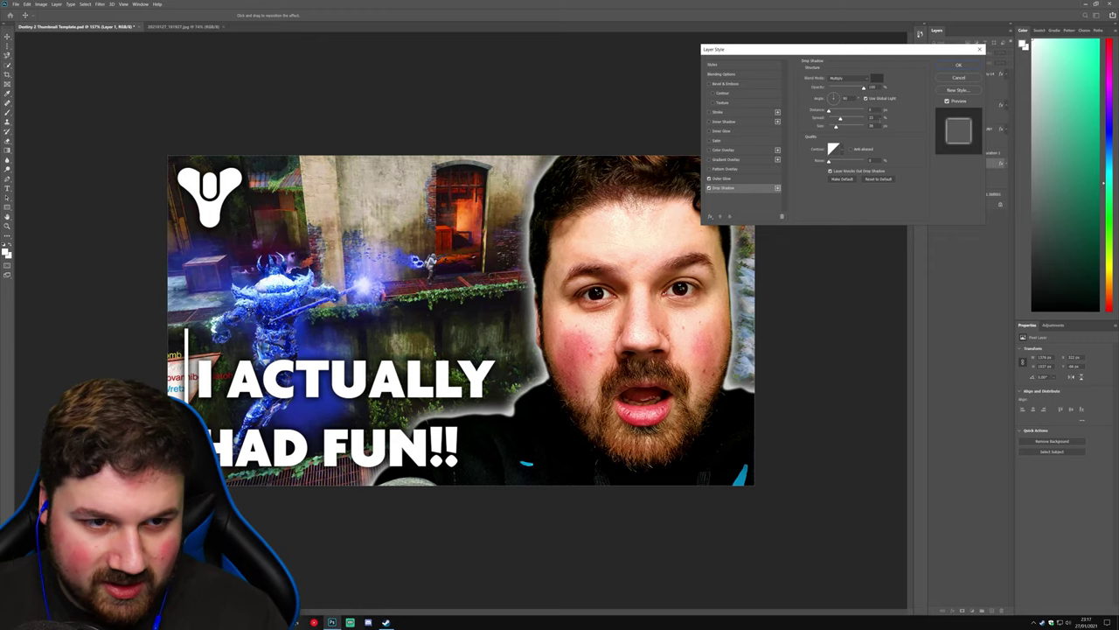
click(959, 65)
scroll(461, 320, down, 2)
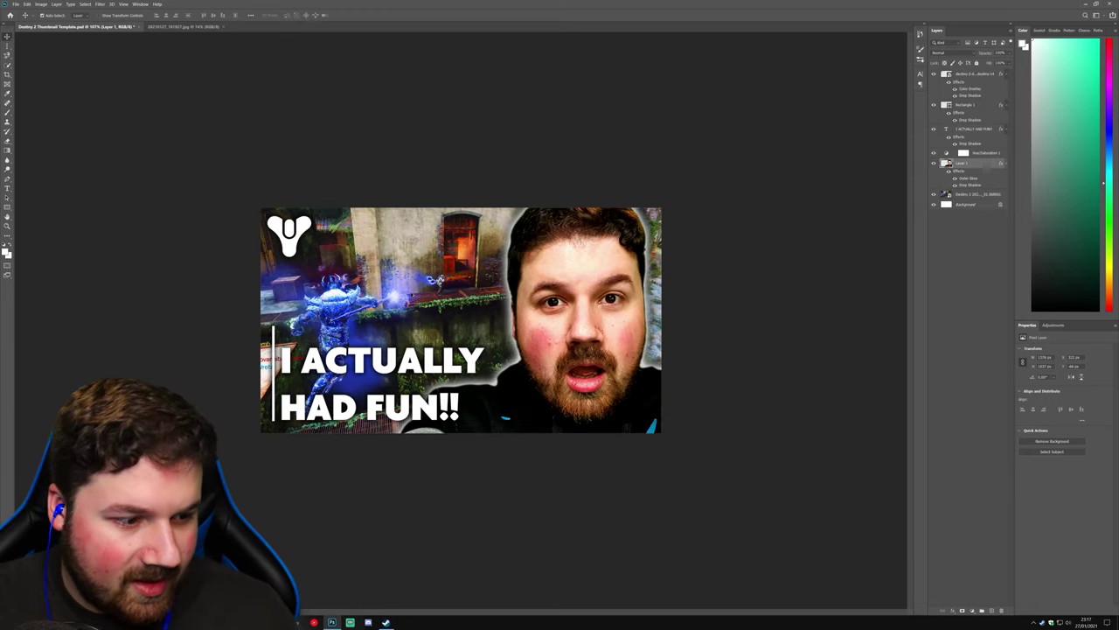
scroll(461, 320, up, 2)
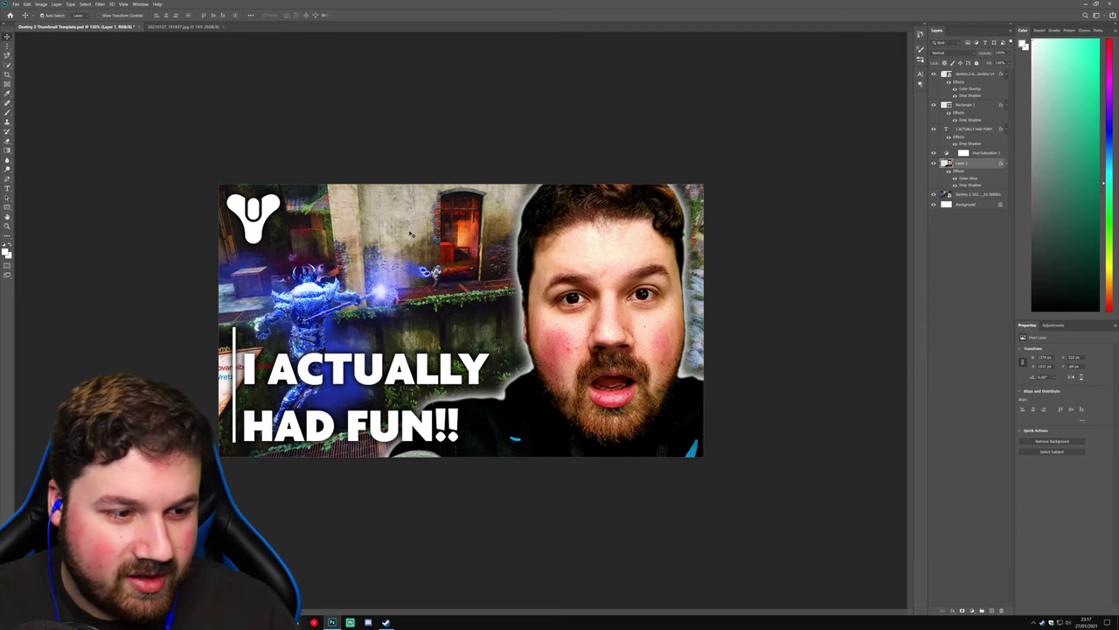
scroll(408, 233, up, 1)
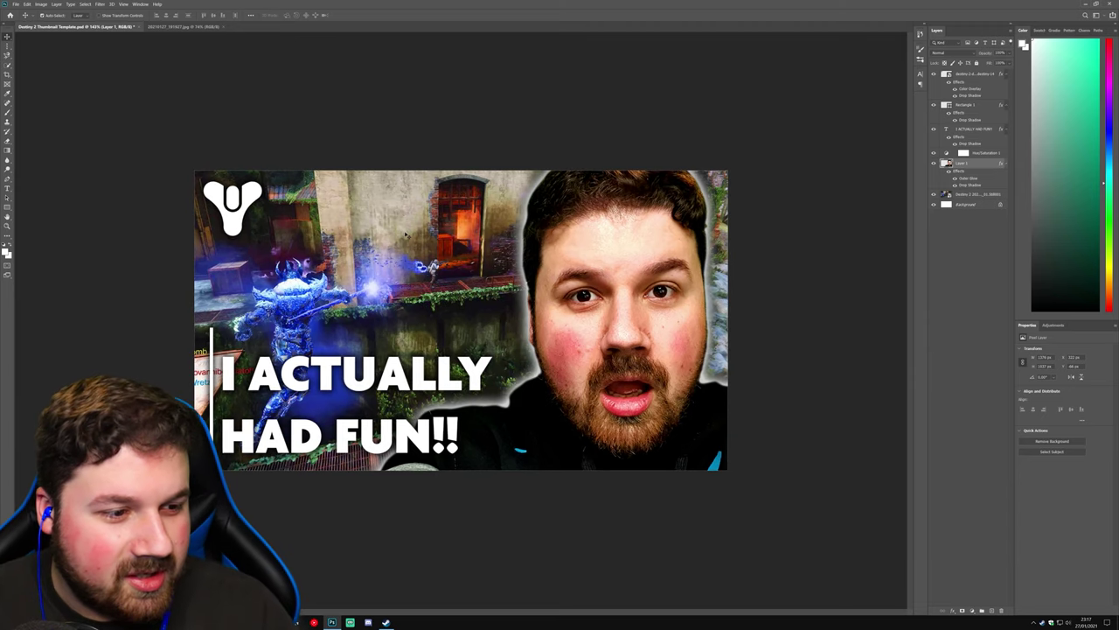